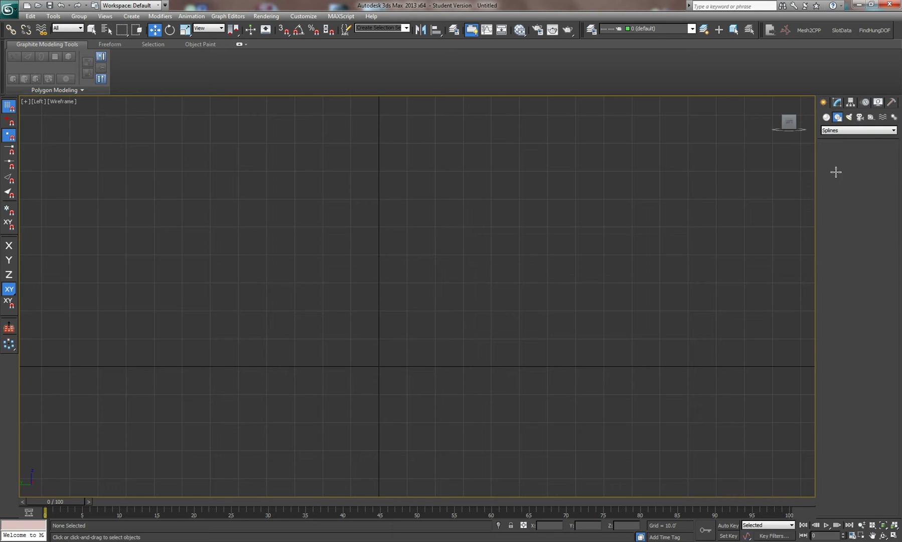
- Draw a rectangle about 20' wide and 60' high, centred on the vertical axis above the ground line, and convert it to an editable spline
{"action": "left_click", "coordinate": [870, 173]}
{"action": "key", "text": "s"}
{"action": "left_click_drag", "start_coordinate": [348, 366], "coordinate": [407, 199]}
{"action": "right_click", "coordinate": [407, 199]}
{"action": "left_click", "coordinate": [838, 102]}
{"action": "right_click", "coordinate": [853, 211]}
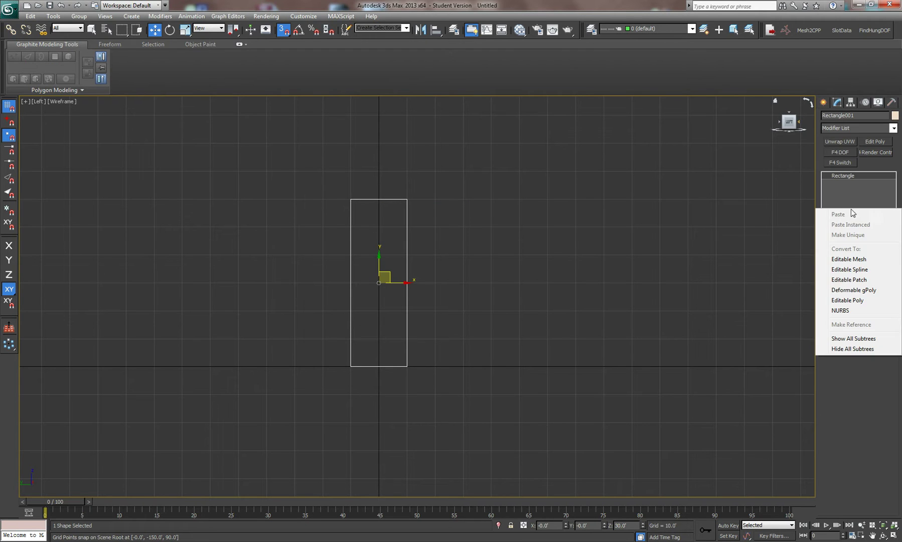
{"action": "left_click", "coordinate": [848, 277]}
- Split the rectangle's top and bottom segments at the centre axis and delete the left half of the spline
{"action": "left_click", "coordinate": [858, 291]}
{"action": "left_click_drag", "start_coordinate": [368, 183], "coordinate": [373, 255]}
{"action": "right_click", "coordinate": [331, 426]}
{"action": "left_click", "coordinate": [317, 354]}
{"action": "left_click", "coordinate": [351, 234]}
{"action": "left_click_drag", "start_coordinate": [365, 367], "coordinate": [367, 371]}
{"action": "key", "text": "Delete"}
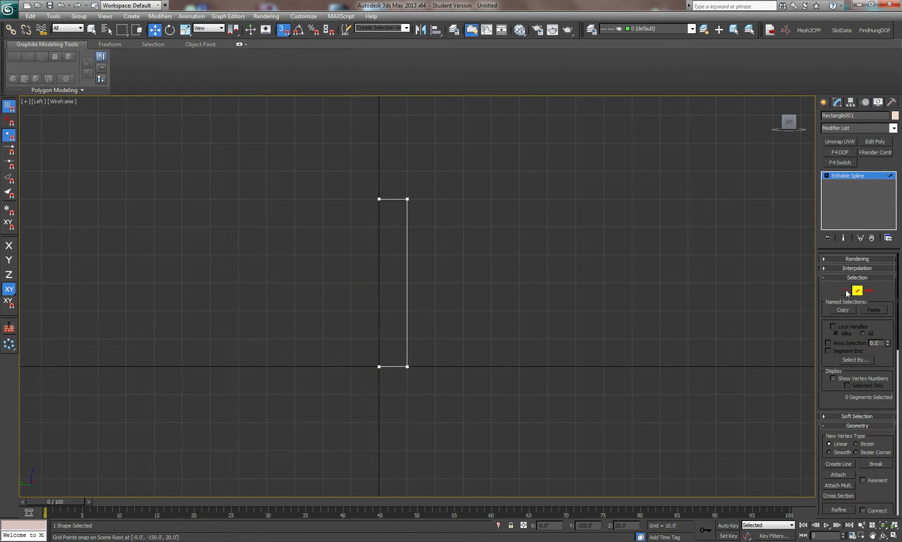
- Smooth the profile's upper outer vertex and move it lower and slightly outward to form a rounded head
{"action": "left_click", "coordinate": [845, 291]}
{"action": "key", "text": "s"}
{"action": "left_click_drag", "start_coordinate": [401, 218], "coordinate": [401, 218]}
{"action": "right_click", "coordinate": [353, 265]}
{"action": "left_click", "coordinate": [350, 216]}
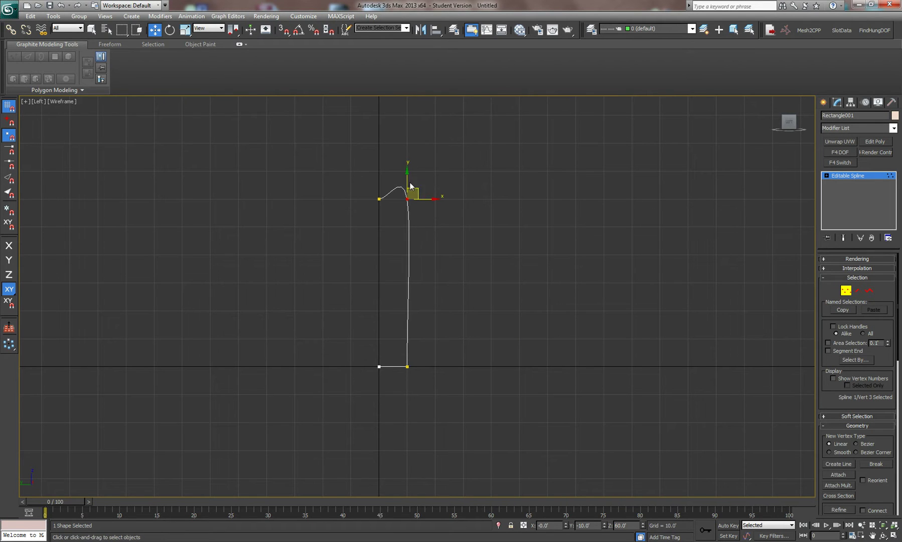
{"action": "left_click_drag", "start_coordinate": [412, 194], "coordinate": [412, 266]}
- Move the profile's lower outer vertex inward along X and adjust its tangent so the long side tapers straight to the base
{"action": "left_click", "coordinate": [407, 366]}
{"action": "left_click_drag", "start_coordinate": [432, 367], "coordinate": [417, 368]}
{"action": "left_click_drag", "start_coordinate": [391, 312], "coordinate": [393, 309]}
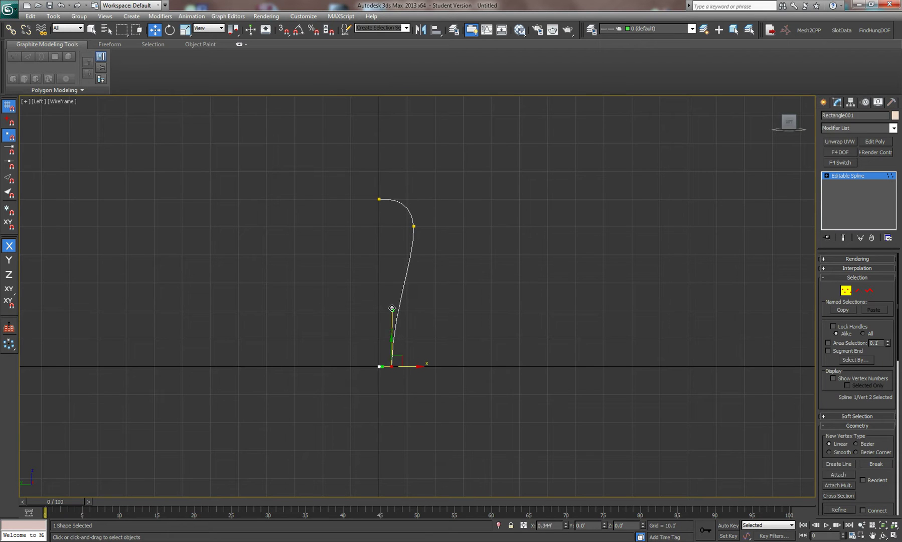
{"action": "left_click", "coordinate": [769, 295]}
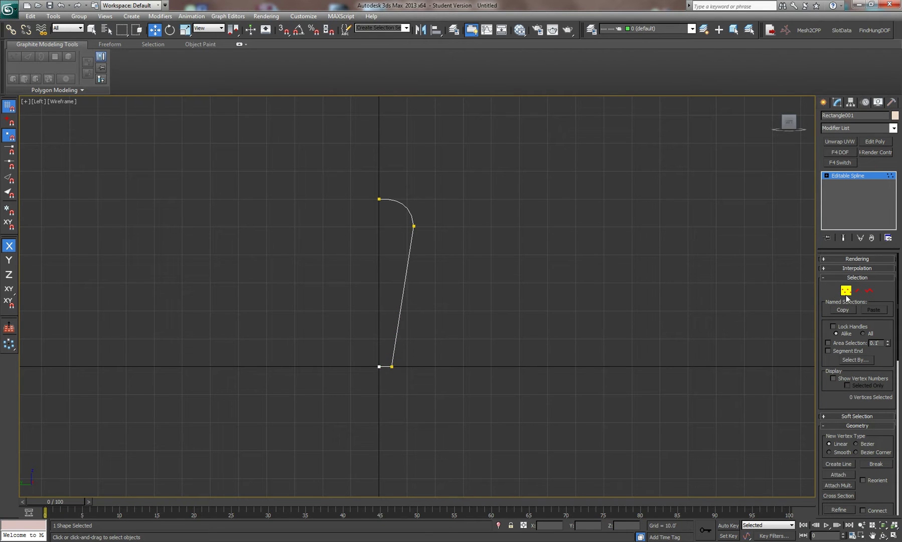
{"action": "left_click", "coordinate": [846, 291]}
- Apply a Lathe modifier to the profile spline
{"action": "left_click", "coordinate": [160, 16]}
{"action": "mouse_move", "coordinate": [181, 42]}
{"action": "left_click", "coordinate": [263, 103]}
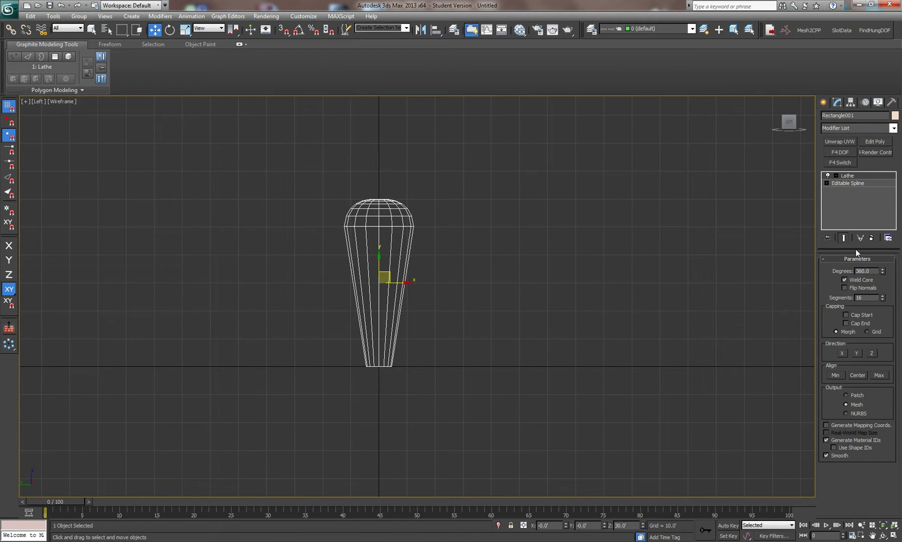
- Lengthen the lathed shape by moving the upper vertices of its base spline upward along Y
{"action": "left_click", "coordinate": [857, 182]}
{"action": "left_click", "coordinate": [846, 290]}
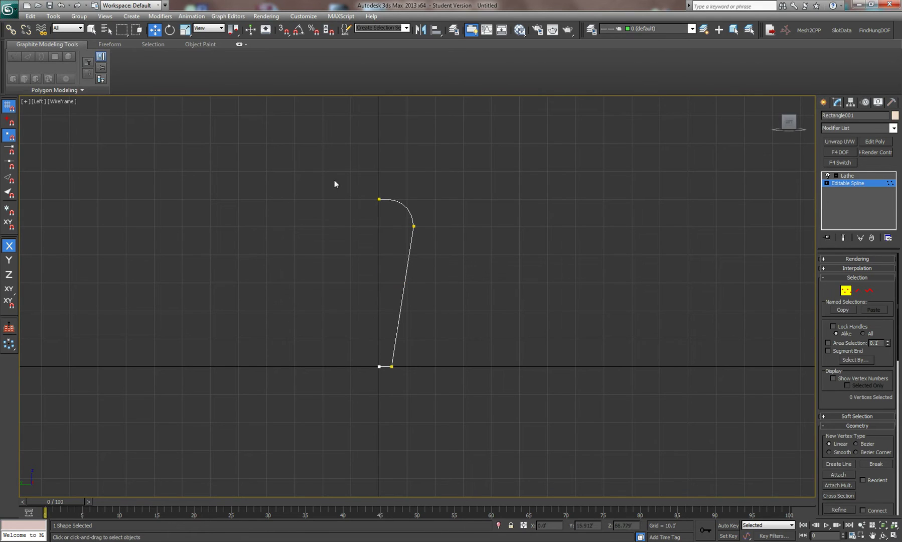
{"action": "left_click_drag", "start_coordinate": [341, 187], "coordinate": [413, 152]}
{"action": "left_click", "coordinate": [378, 142]}
{"action": "left_click_drag", "start_coordinate": [378, 128], "coordinate": [377, 119]}
{"action": "left_click", "coordinate": [468, 157]}
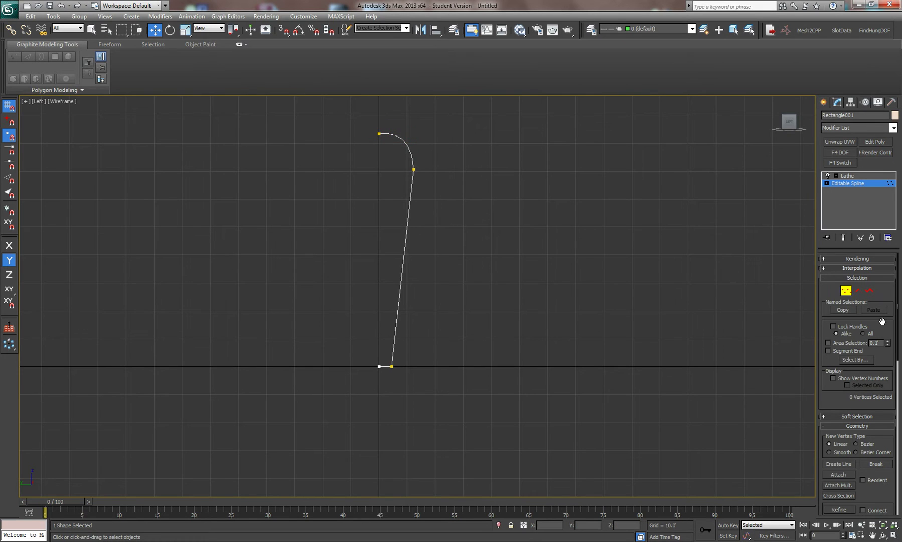
{"action": "left_click", "coordinate": [847, 290]}
- In the maximized perspective view, move only the lathed object's pivot down to its base at Z 0
{"action": "middle_click_drag", "start_coordinate": [589, 330], "coordinate": [559, 354]}
{"action": "key", "text": "alt+w"}
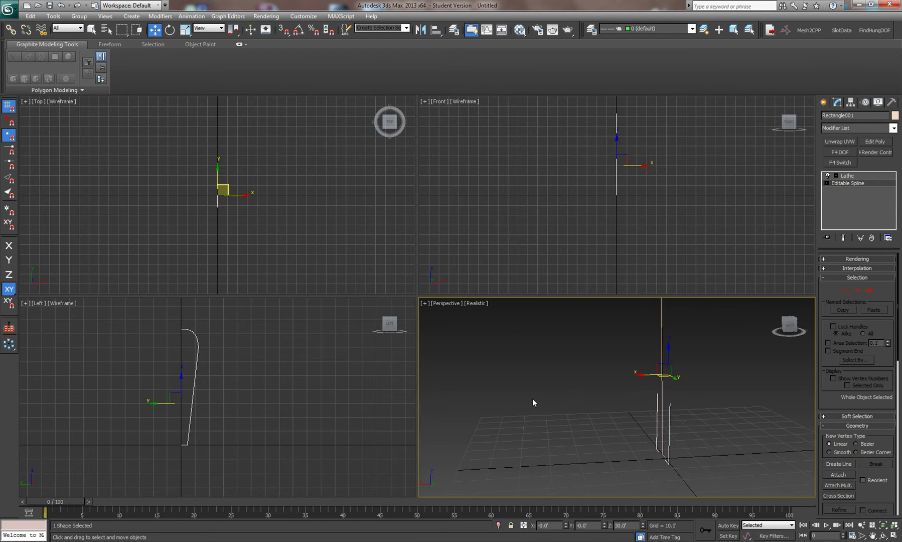
{"action": "left_click", "coordinate": [525, 395]}
{"action": "scroll", "coordinate": [521, 395], "scroll_direction": "down", "scroll_amount": 6}
{"action": "key", "text": "alt+w"}
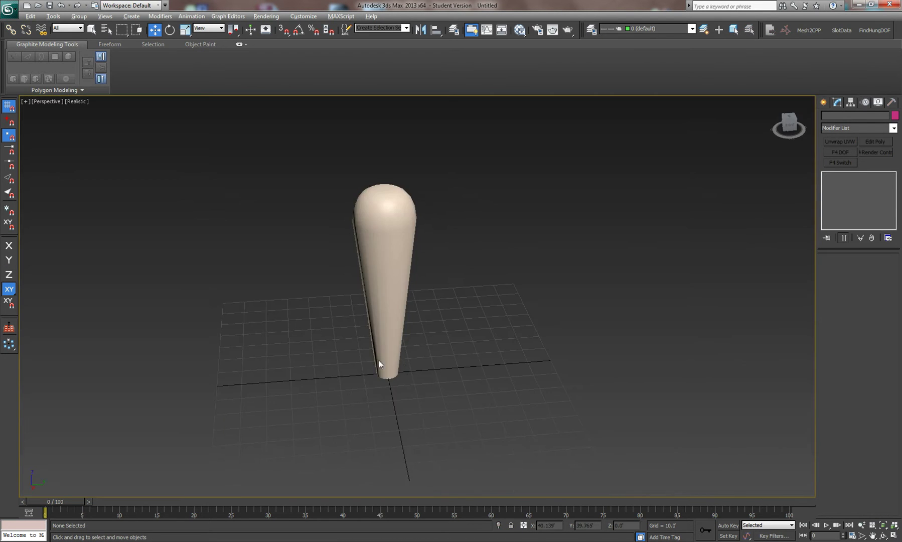
{"action": "middle_click_drag", "start_coordinate": [404, 369], "coordinate": [447, 371]}
{"action": "left_click", "coordinate": [395, 336]}
{"action": "middle_click_drag", "start_coordinate": [483, 329], "coordinate": [521, 329], "text": "alt"}
{"action": "left_click", "coordinate": [851, 101]}
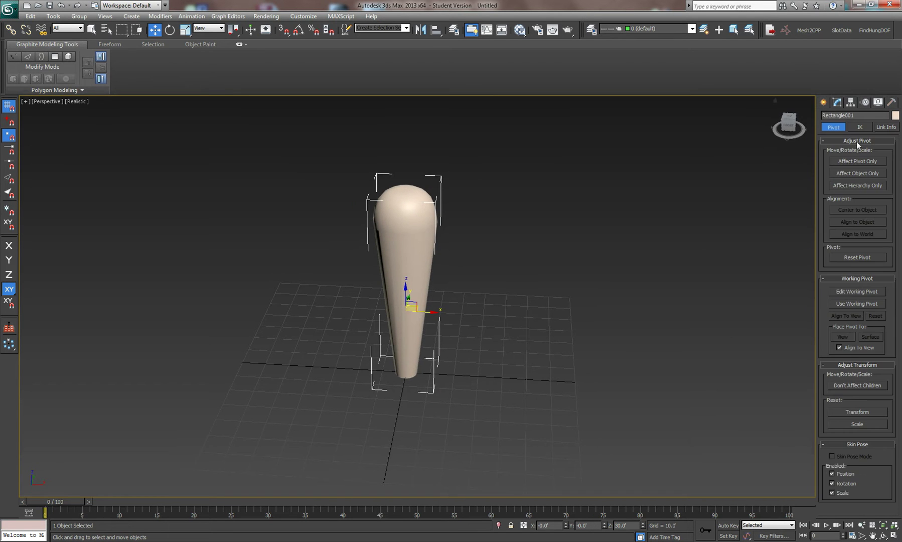
{"action": "left_click", "coordinate": [854, 161]}
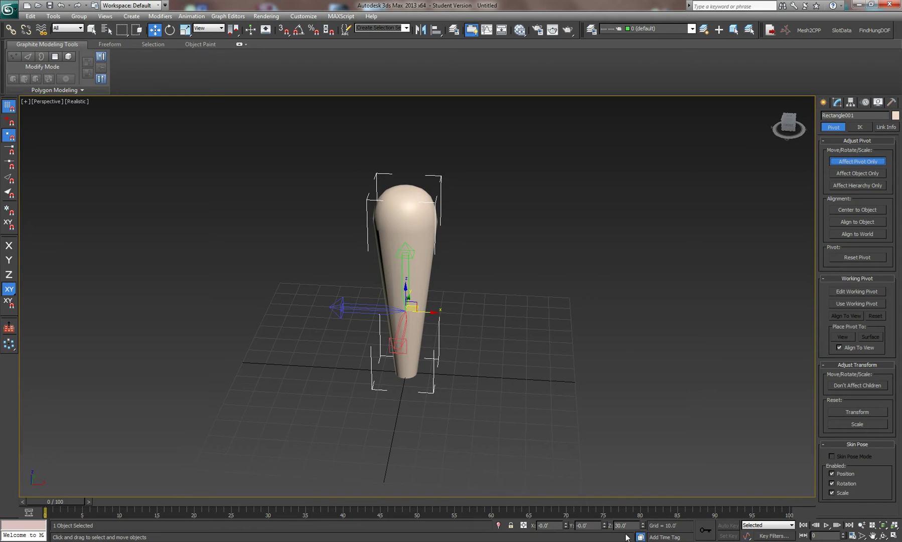
{"action": "right_click", "coordinate": [644, 527]}
{"action": "left_click", "coordinate": [847, 164]}
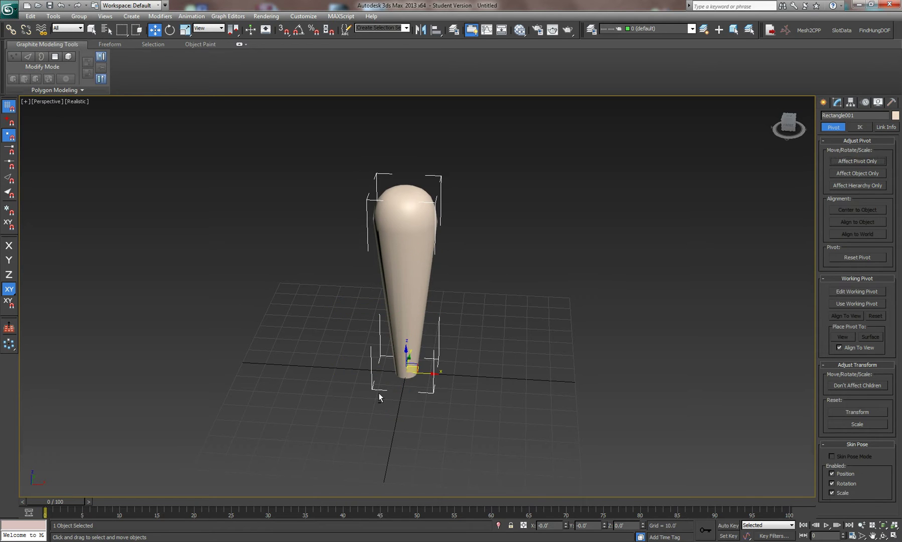
- Turn on angle snap and tilt the lathed object 30 degrees about its base around the X axis
{"action": "middle_click_drag", "start_coordinate": [491, 354], "coordinate": [411, 415], "text": "alt"}
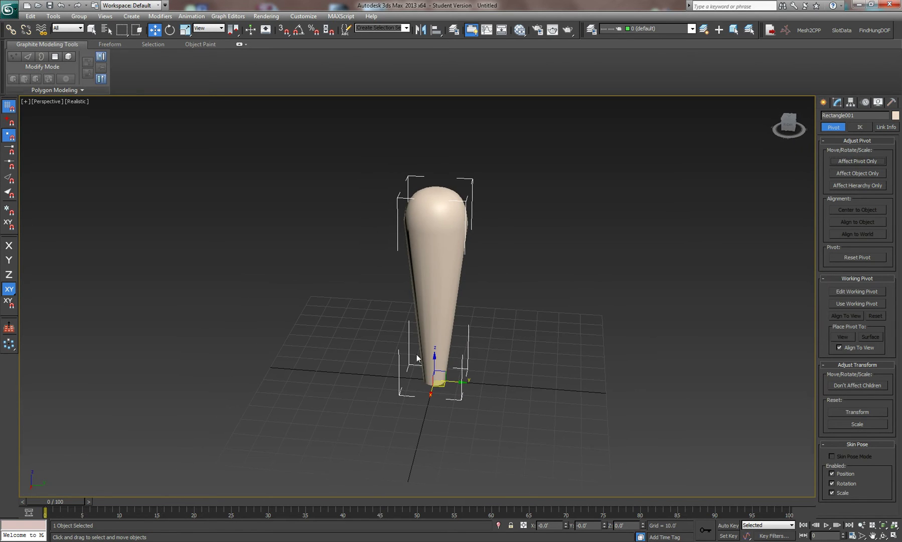
{"action": "left_click", "coordinate": [171, 32]}
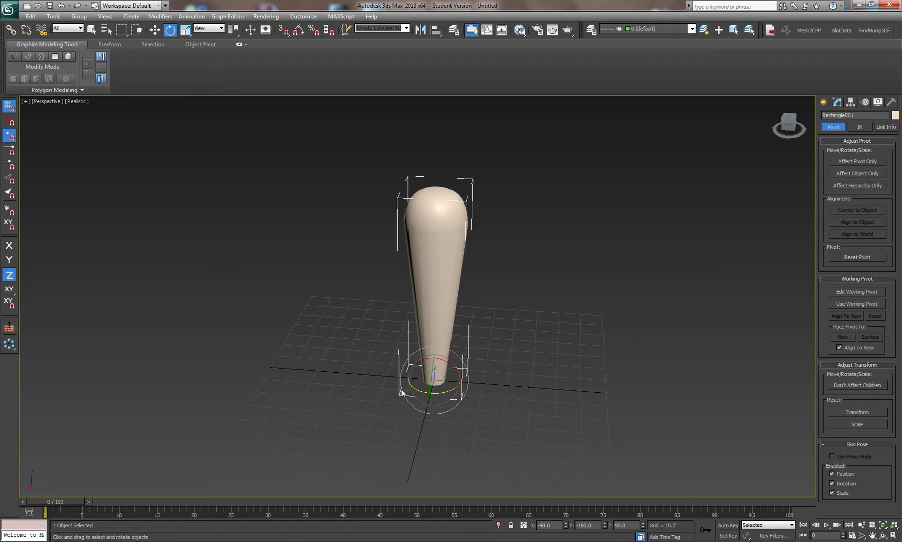
{"action": "left_click_drag", "start_coordinate": [418, 384], "coordinate": [407, 287]}
{"action": "key", "text": "ctrl+z"}
{"action": "key", "text": "a"}
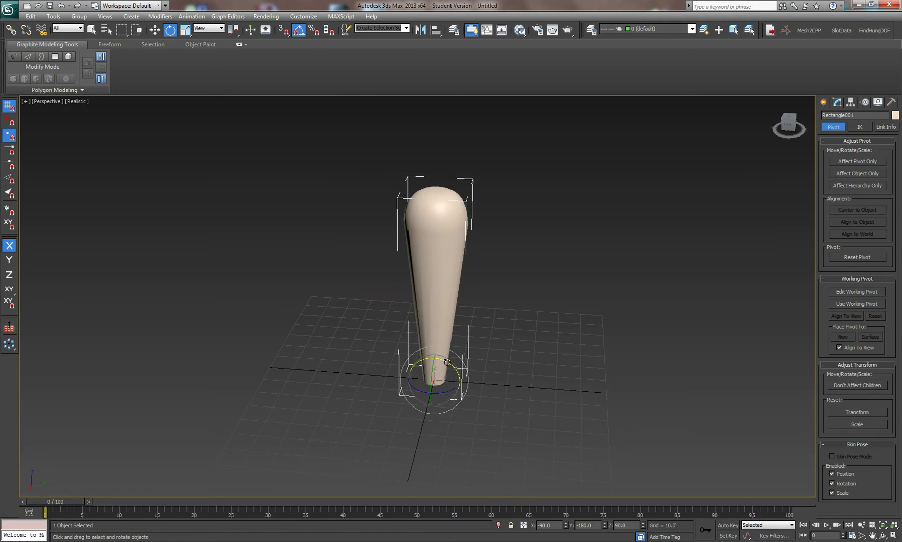
{"action": "left_click_drag", "start_coordinate": [447, 362], "coordinate": [419, 379]}
- Clone the tilted object by rotating it in 30-degree increments about its base, making two instances that fan out across the vertical
{"action": "middle_click_drag", "start_coordinate": [451, 374], "coordinate": [414, 325], "text": "alt"}
{"action": "mouse_move", "coordinate": [433, 319]}
{"action": "left_mouse_down", "text": "shift"}
{"action": "mouse_move", "coordinate": [441, 306]}
{"action": "mouse_move", "coordinate": [423, 260]}
{"action": "left_mouse_up", "text": "shift"}
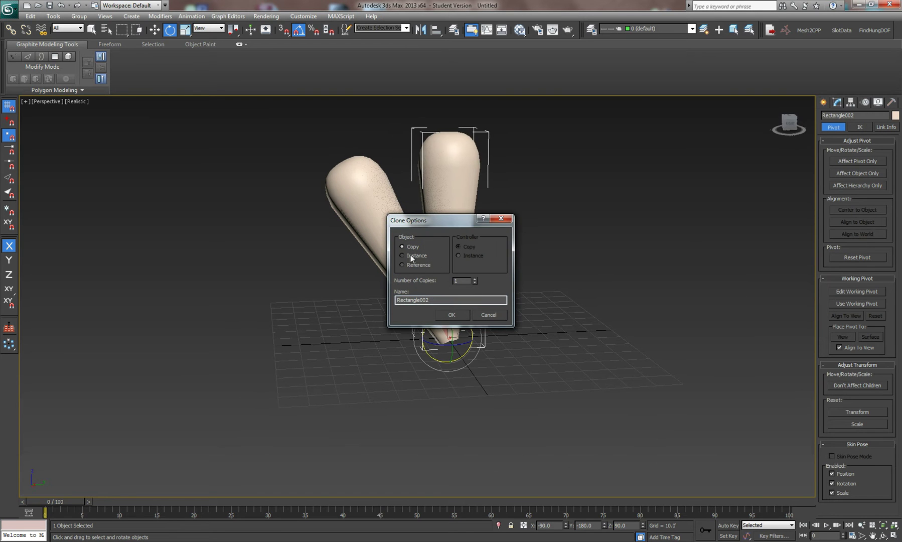
{"action": "left_click", "coordinate": [476, 278]}
{"action": "left_click", "coordinate": [459, 311]}
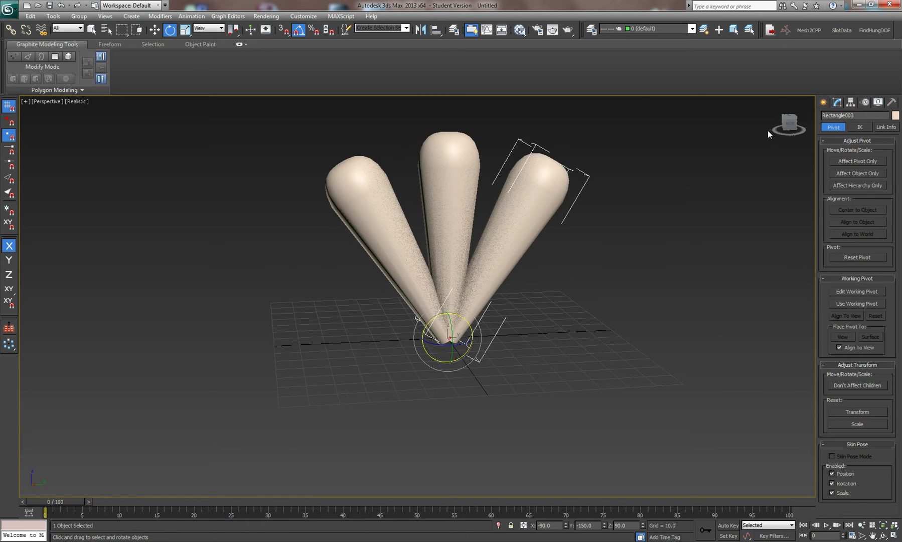
{"action": "left_click", "coordinate": [154, 33]}
{"action": "left_click", "coordinate": [195, 113]}
{"action": "left_click", "coordinate": [370, 225]}
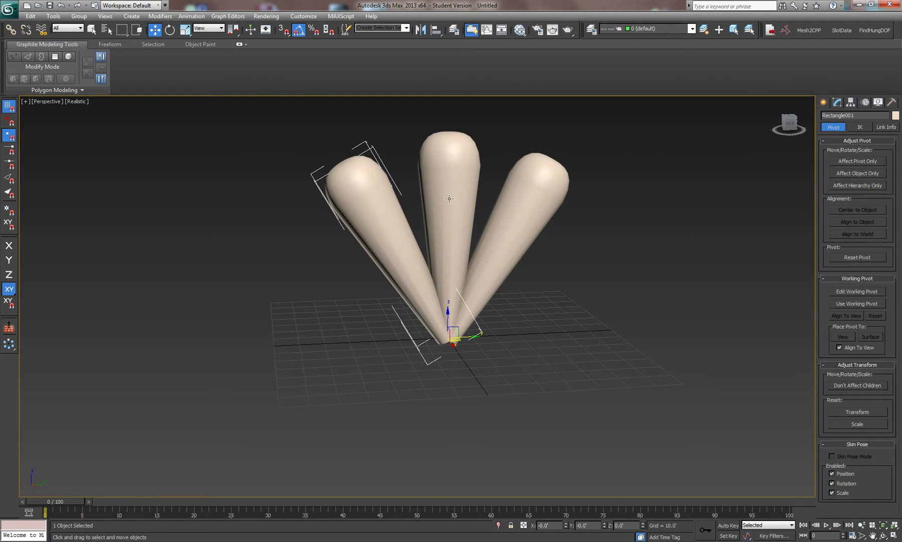
{"action": "left_click", "coordinate": [449, 199]}
{"action": "left_click", "coordinate": [529, 215]}
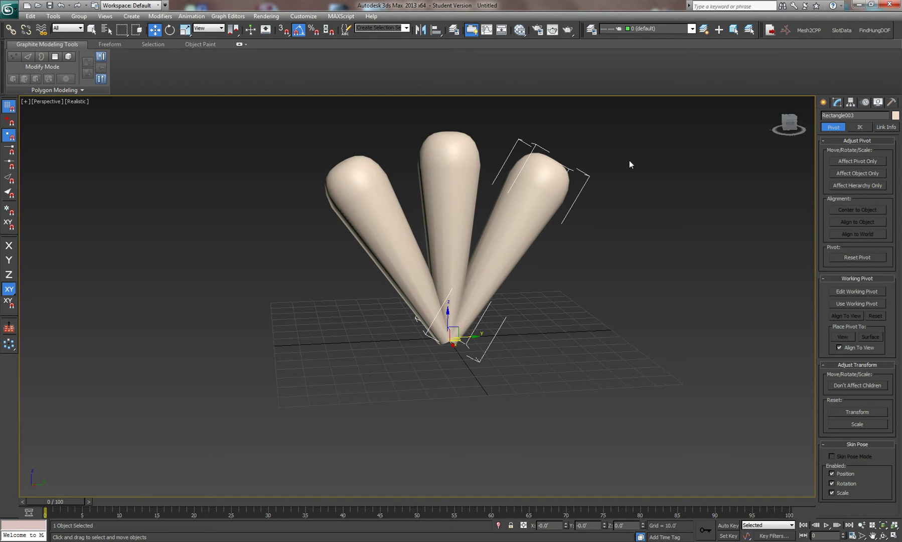
- Create a Falcon Exporter F4 Switch helper about 43 in size on the ground beside the three handles
{"action": "left_click", "coordinate": [824, 102]}
{"action": "middle_click_drag", "start_coordinate": [470, 379], "coordinate": [483, 392], "text": "alt"}
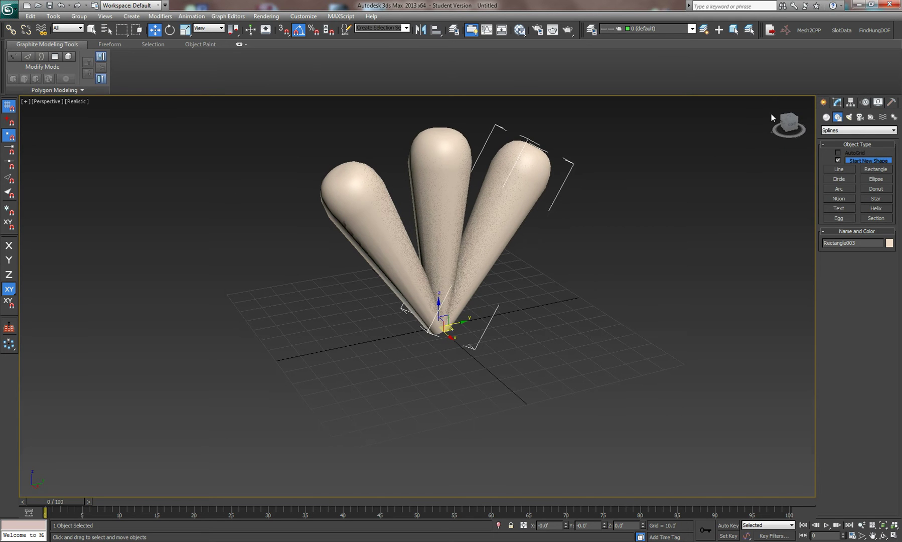
{"action": "left_click", "coordinate": [872, 117]}
{"action": "left_click", "coordinate": [861, 130]}
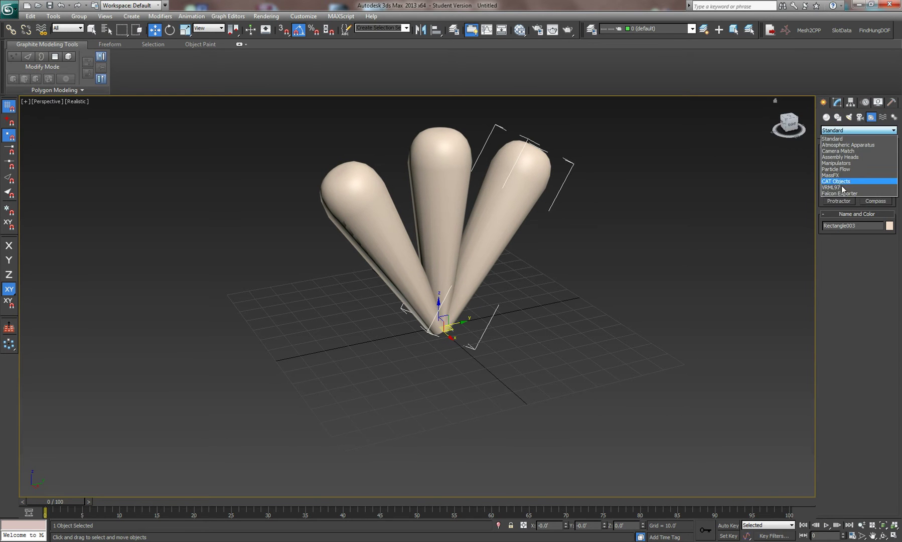
{"action": "left_click", "coordinate": [842, 194]}
{"action": "left_click", "coordinate": [840, 171]}
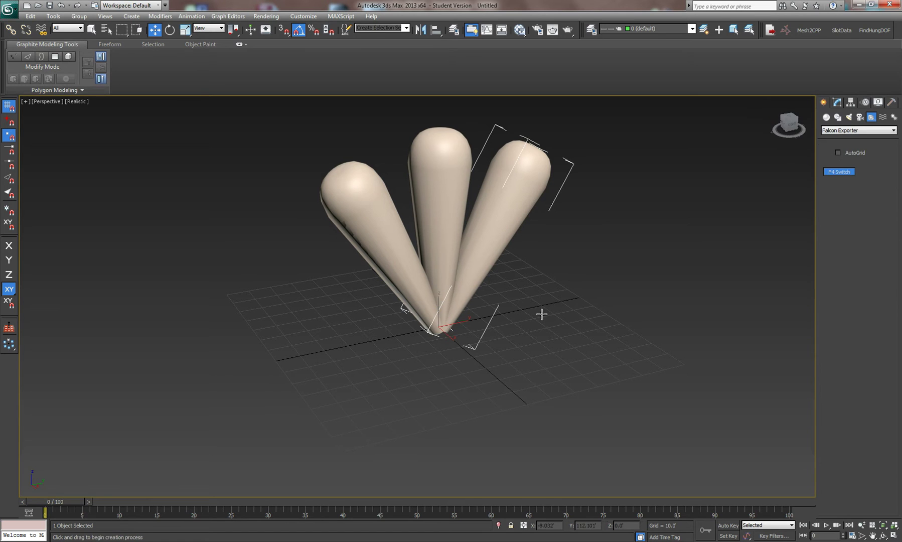
{"action": "left_click_drag", "start_coordinate": [363, 343], "coordinate": [385, 394]}
- Align the switch helper to the leftmost handle, matching its pivot position and its orientation on all axes
{"action": "key", "text": "alt+a"}
{"action": "left_click", "coordinate": [389, 258]}
{"action": "left_click", "coordinate": [597, 215]}
{"action": "left_click", "coordinate": [665, 213]}
{"action": "left_click", "coordinate": [654, 258]}
{"action": "left_click", "coordinate": [587, 302]}
{"action": "left_click", "coordinate": [617, 301]}
{"action": "left_click", "coordinate": [648, 301]}
{"action": "left_click", "coordinate": [630, 351]}
- Clone the switch helper by rotating it in 30-degree increments about X, making two copies that match the other handles
{"action": "middle_click_drag", "start_coordinate": [483, 346], "coordinate": [394, 324], "text": "alt"}
{"action": "scroll", "coordinate": [424, 325], "scroll_direction": "up", "scroll_amount": 2}
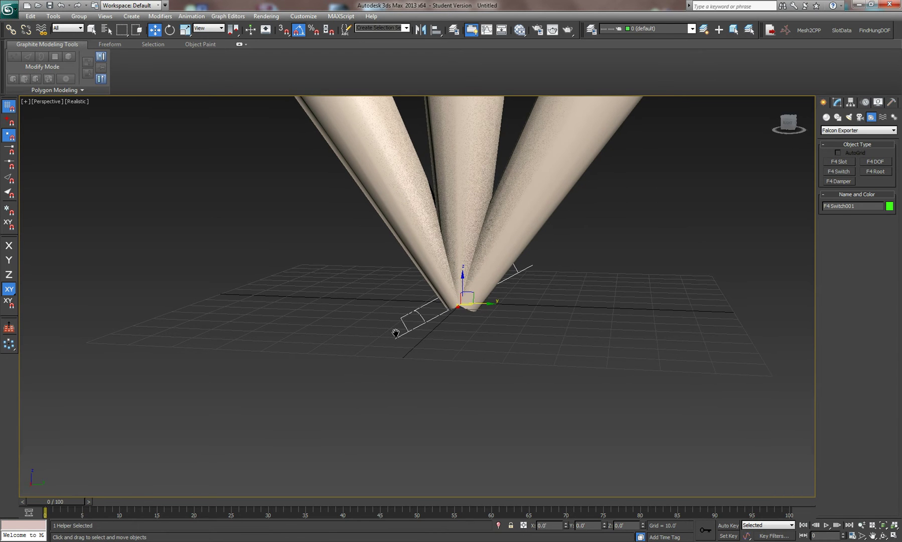
{"action": "middle_click_drag", "start_coordinate": [426, 297], "coordinate": [340, 429]}
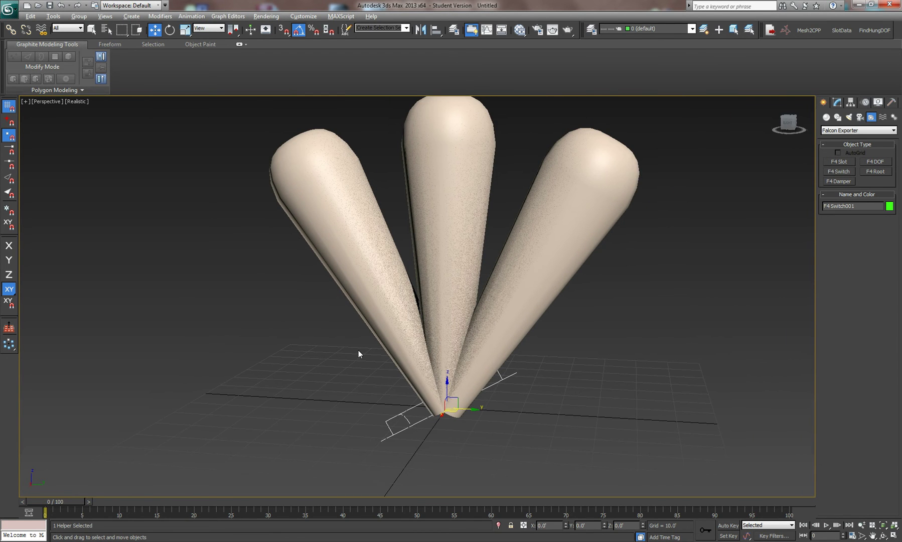
{"action": "left_click", "coordinate": [170, 29]}
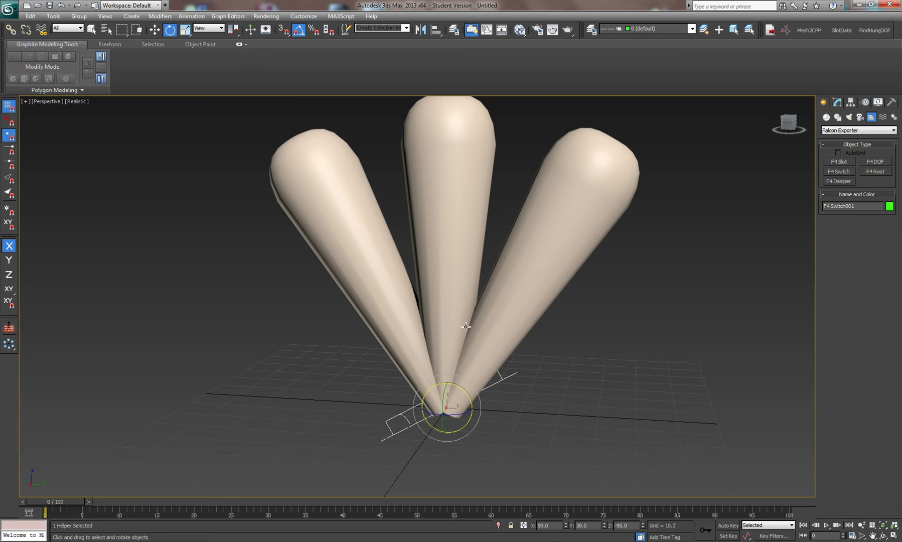
{"action": "left_click_drag", "start_coordinate": [458, 386], "coordinate": [474, 387], "text": "shift"}
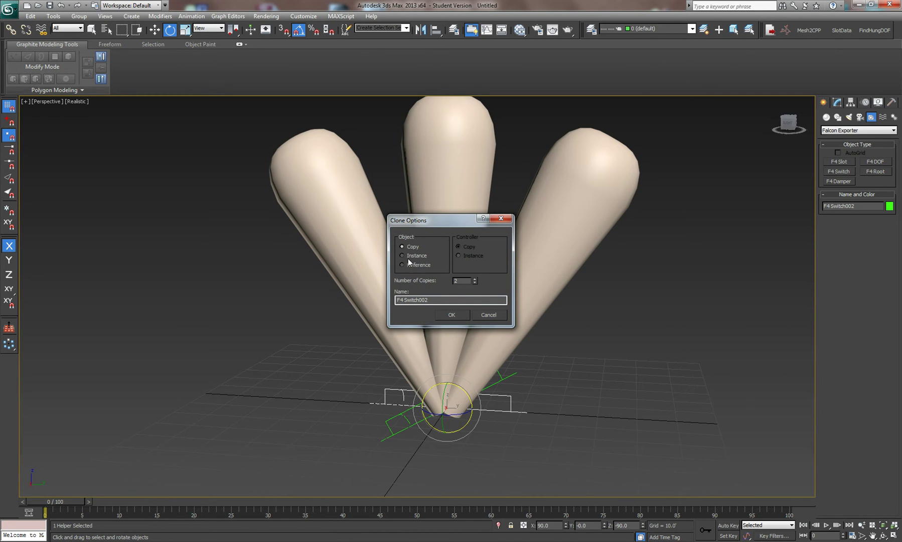
{"action": "left_click", "coordinate": [451, 315]}
- Link each of the three handles to the switch helper that shares its orientation
{"action": "left_click", "coordinate": [836, 102]}
{"action": "scroll", "coordinate": [515, 329], "scroll_direction": "up", "scroll_amount": 2}
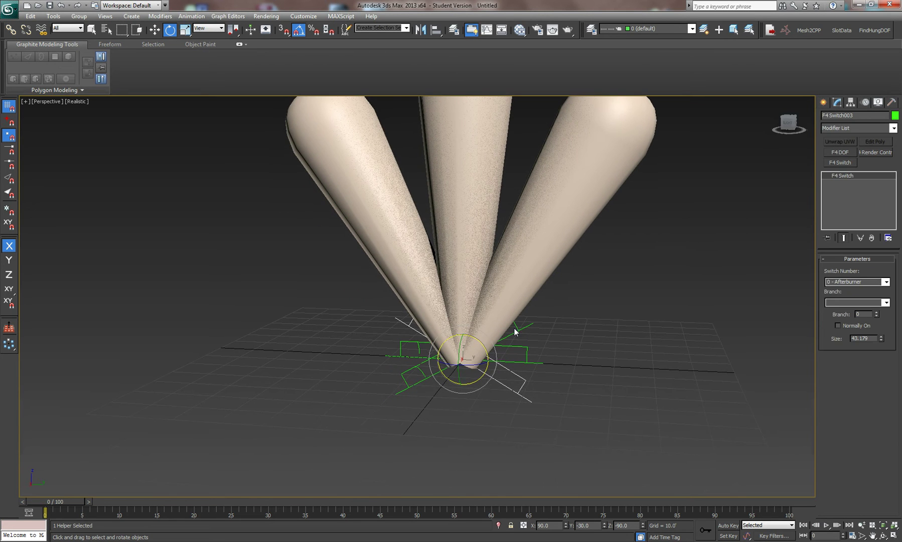
{"action": "left_click", "coordinate": [416, 383]}
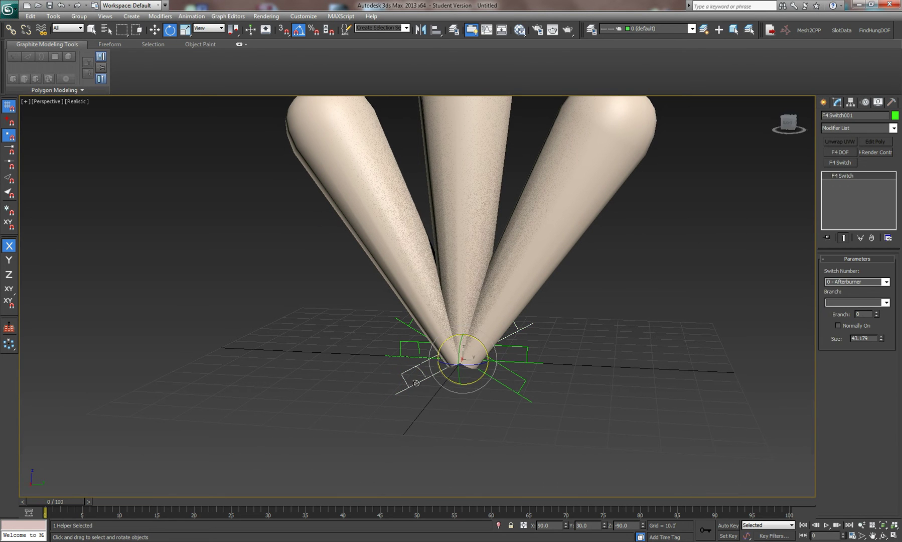
{"action": "left_click", "coordinate": [156, 31]}
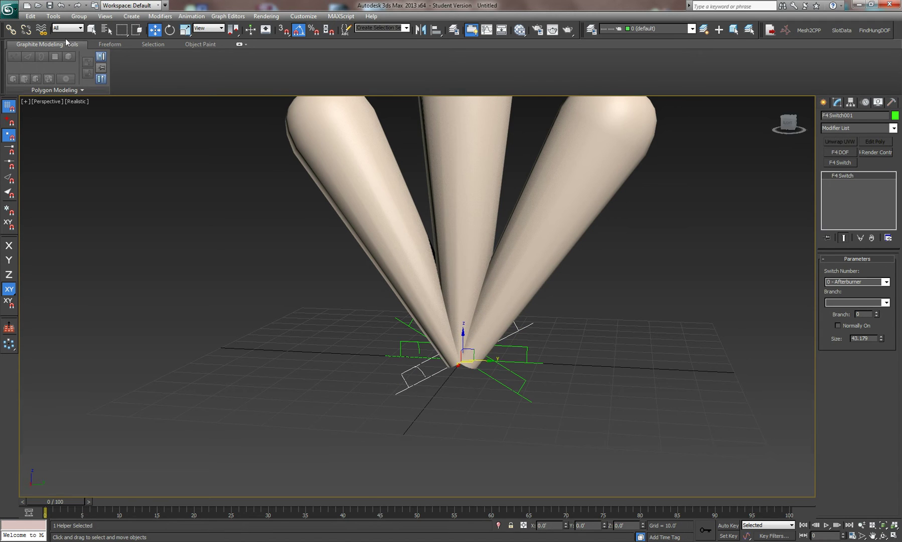
{"action": "left_click", "coordinate": [10, 30]}
{"action": "left_click", "coordinate": [328, 231]}
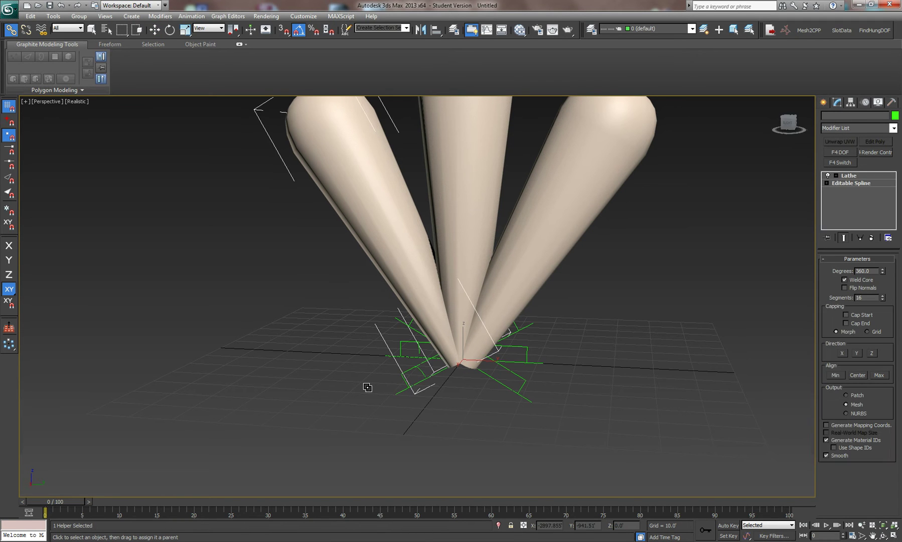
{"action": "left_click_drag", "start_coordinate": [367, 388], "coordinate": [406, 400]}
{"action": "left_click", "coordinate": [458, 146]}
{"action": "left_click_drag", "start_coordinate": [450, 283], "coordinate": [401, 355]}
{"action": "left_click", "coordinate": [605, 141]}
{"action": "left_click_drag", "start_coordinate": [606, 161], "coordinate": [518, 394]}
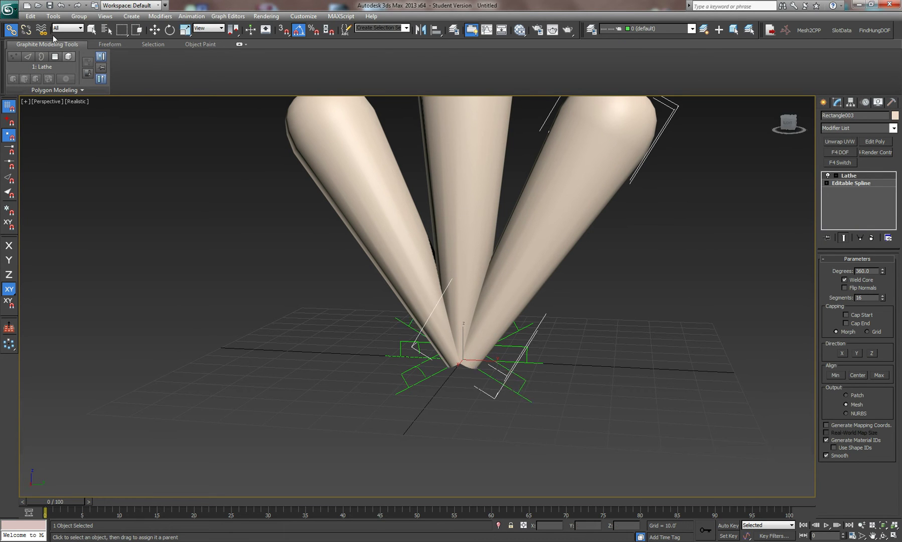
- Set the switch number of the leftmost handle's switch helper to 213 - IFF M4 0
{"action": "left_click", "coordinate": [91, 29]}
{"action": "left_click", "coordinate": [424, 382]}
{"action": "left_click", "coordinate": [887, 281]}
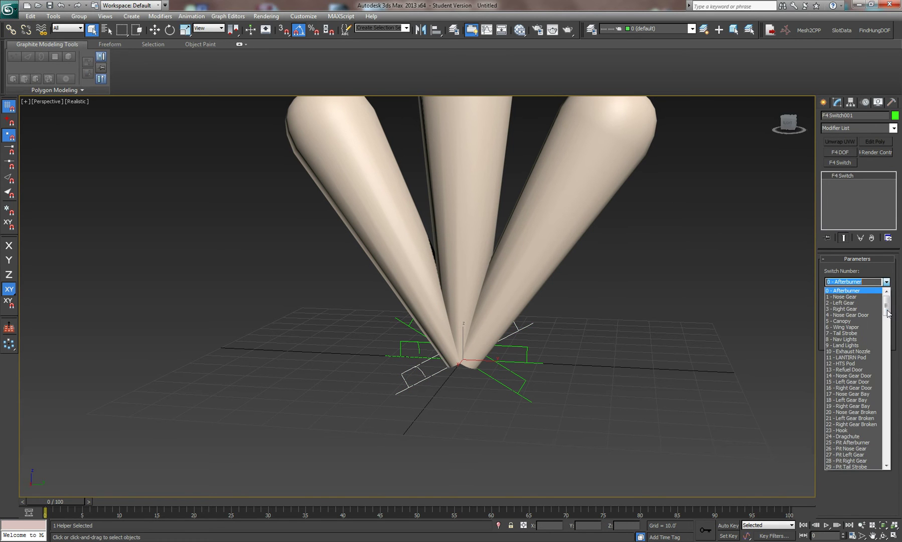
{"action": "scroll", "coordinate": [880, 372], "scroll_direction": "down", "scroll_amount": 10}
{"action": "scroll", "coordinate": [880, 371], "scroll_direction": "down", "scroll_amount": 20}
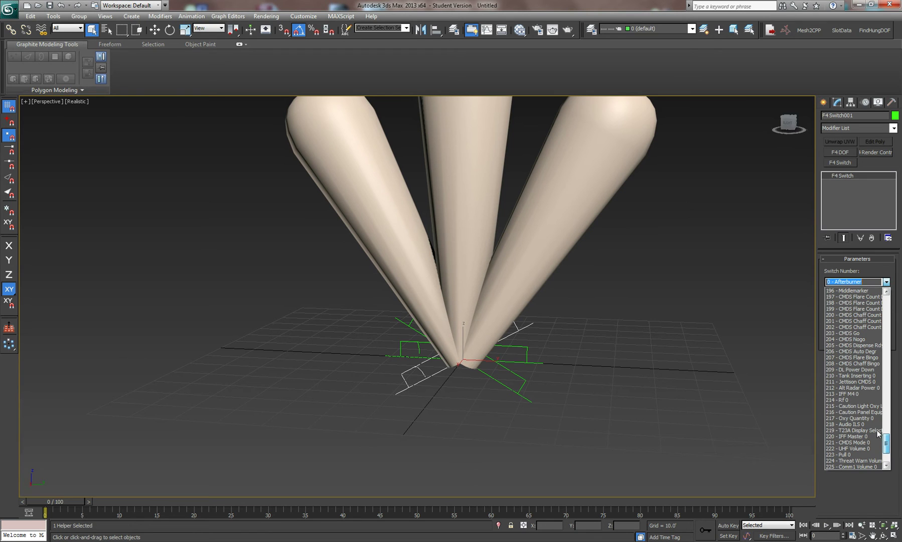
{"action": "left_click", "coordinate": [852, 395]}
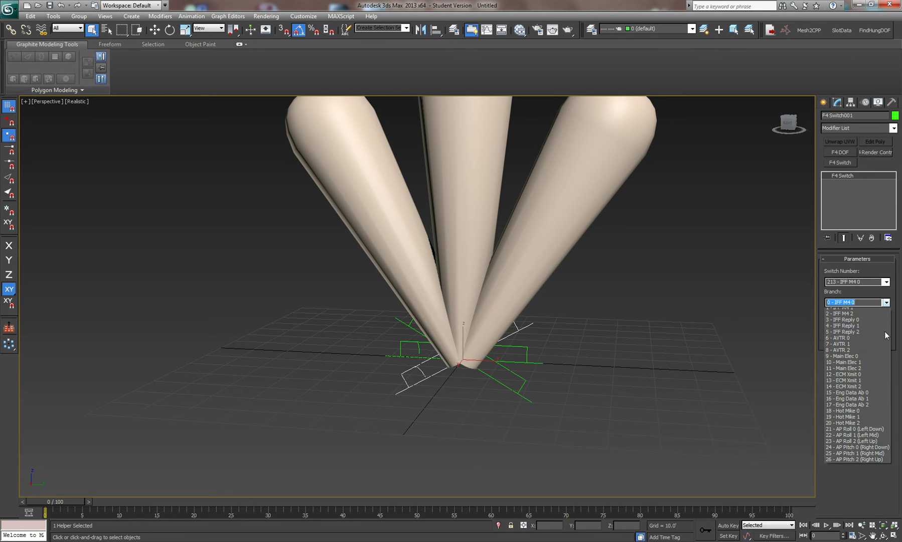
- Assign branch 27 - Master Arm 0 to the leftmost handle's switch helper, and switch 213 - IFF M4 0, branch 28 - Master Arm 1 to the middle one
{"action": "left_click", "coordinate": [886, 303]}
{"action": "left_click", "coordinate": [850, 475]}
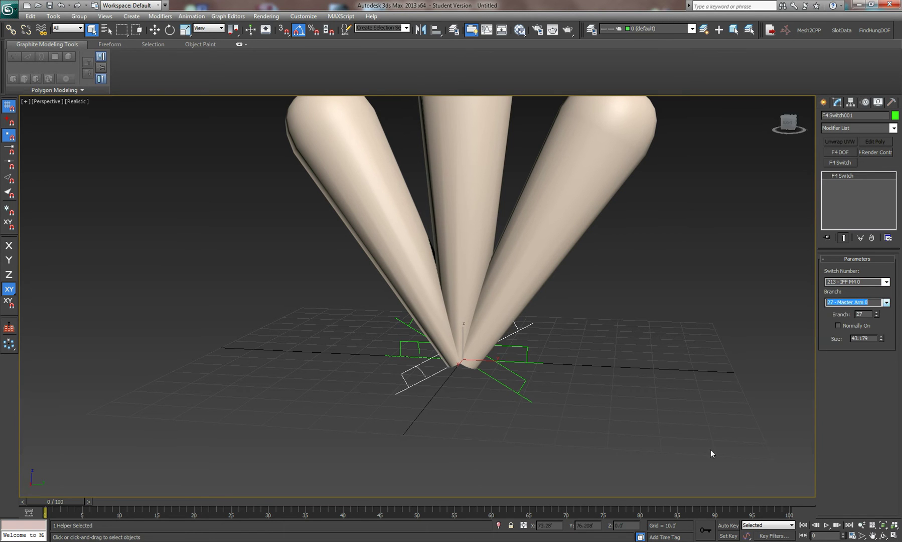
{"action": "left_click", "coordinate": [401, 358]}
{"action": "left_click", "coordinate": [886, 281]}
{"action": "left_click", "coordinate": [886, 326]}
{"action": "left_click_drag", "start_coordinate": [887, 322], "coordinate": [891, 448]}
{"action": "scroll", "coordinate": [850, 350], "scroll_direction": "up", "scroll_amount": 2}
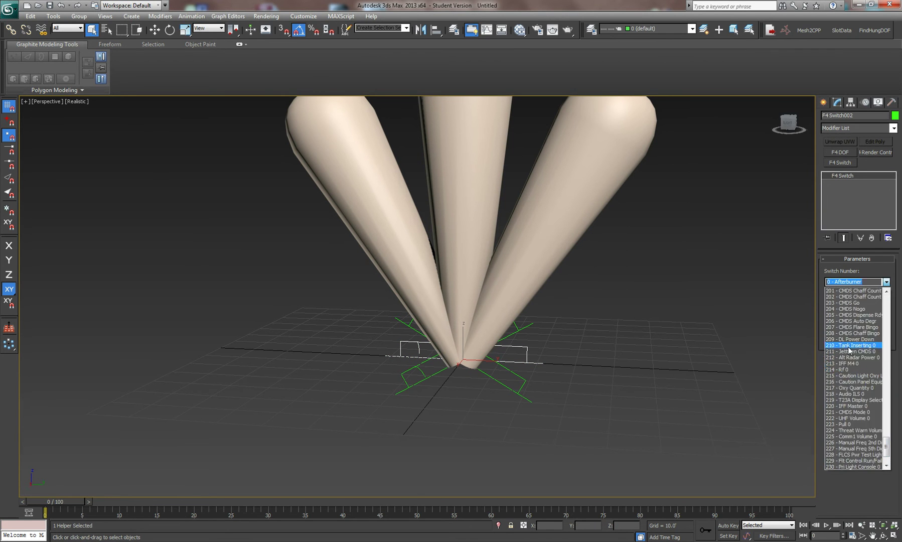
{"action": "left_click", "coordinate": [848, 365]}
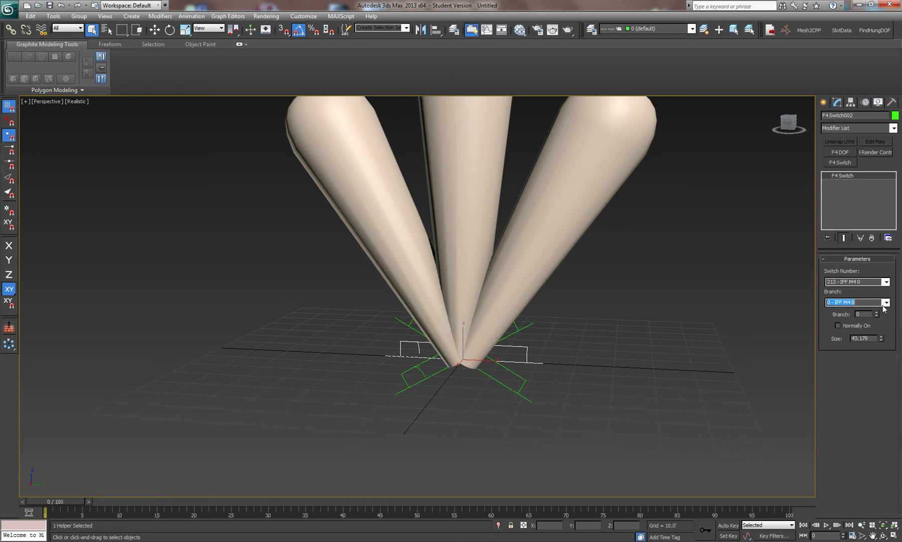
{"action": "left_click", "coordinate": [886, 302]}
{"action": "left_click", "coordinate": [856, 481]}
- Set the rightmost handle's switch helper to switch number 213 - IFF M4 0 and branch 29 - Master Arm 2
{"action": "left_click", "coordinate": [506, 385]}
{"action": "left_click", "coordinate": [886, 281]}
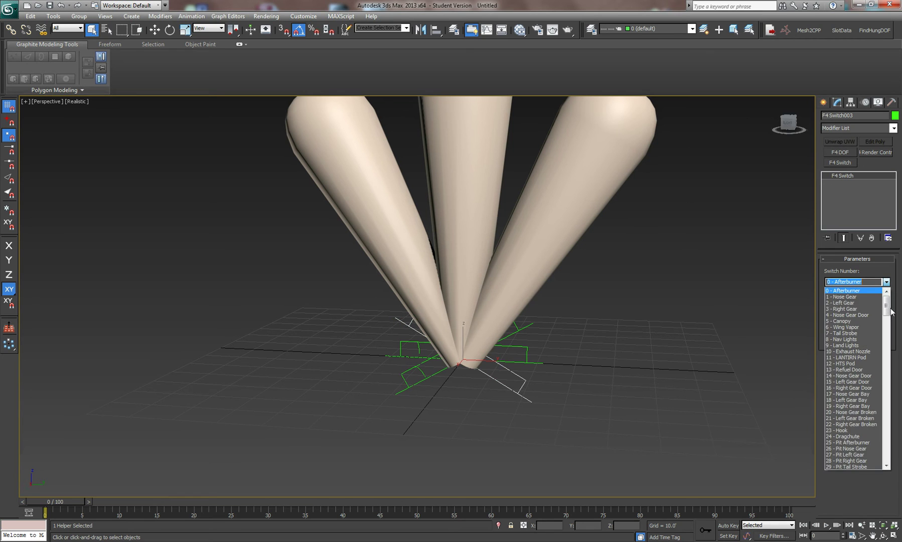
{"action": "left_click_drag", "start_coordinate": [888, 311], "coordinate": [887, 438]}
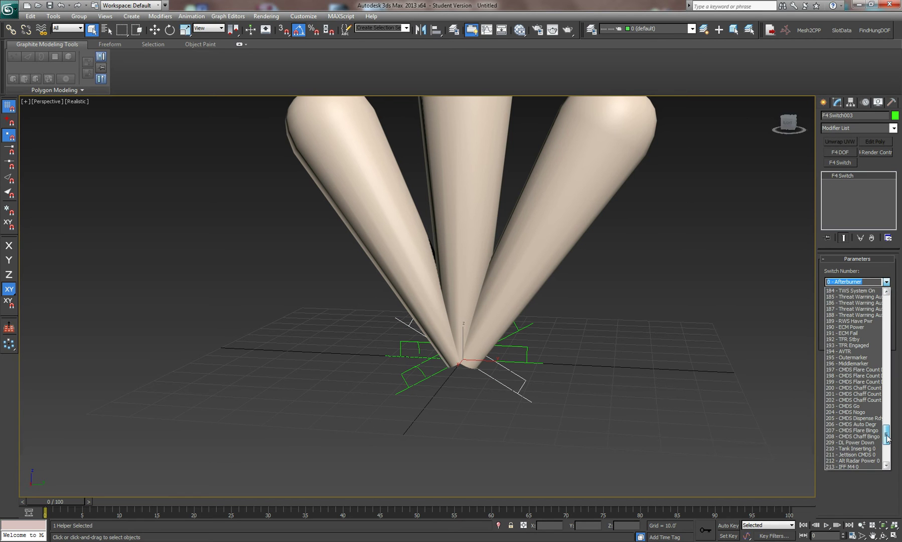
{"action": "scroll", "coordinate": [843, 445], "scroll_direction": "down", "scroll_amount": 1}
{"action": "left_click", "coordinate": [842, 449]}
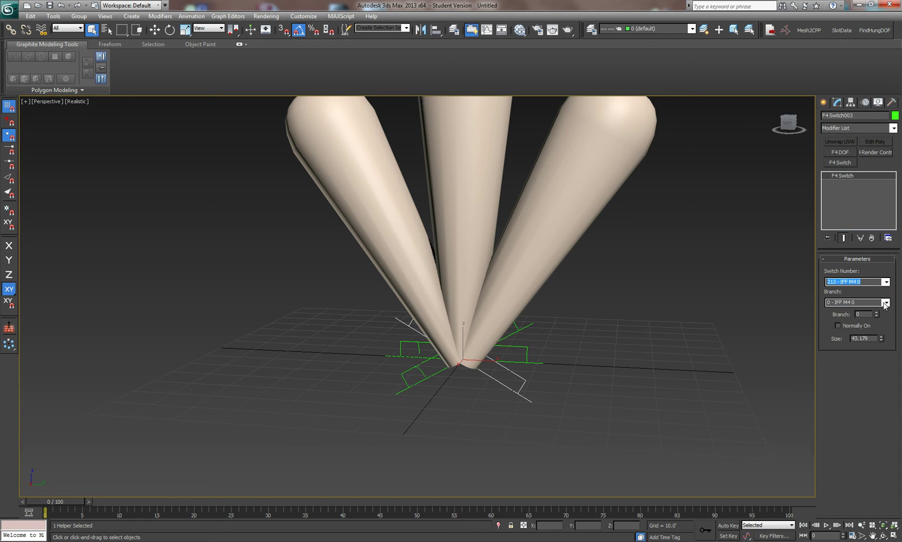
{"action": "left_click", "coordinate": [886, 303]}
{"action": "left_click", "coordinate": [848, 485]}
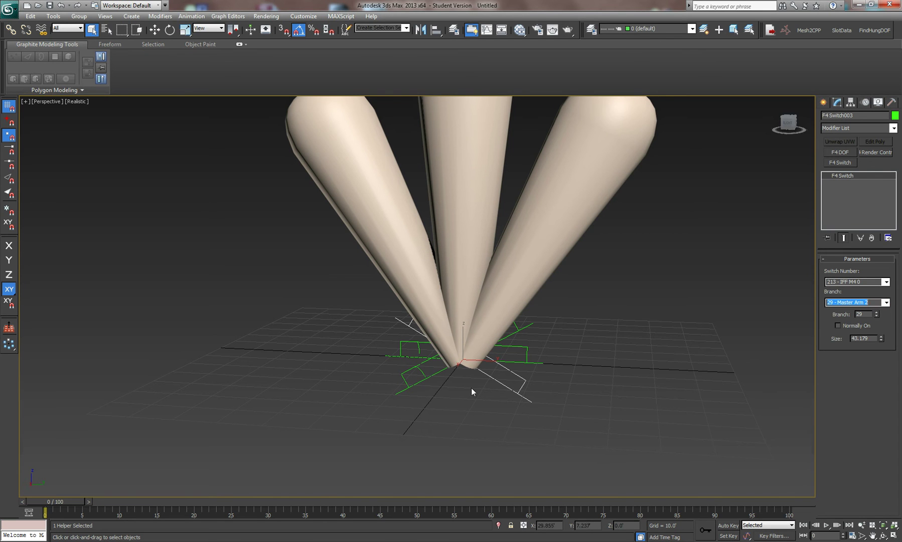
- Check each switch helper in turn, selecting it together with its linked handle to verify the hierarchy
{"action": "left_click", "coordinate": [431, 376]}
{"action": "left_click", "coordinate": [400, 357]}
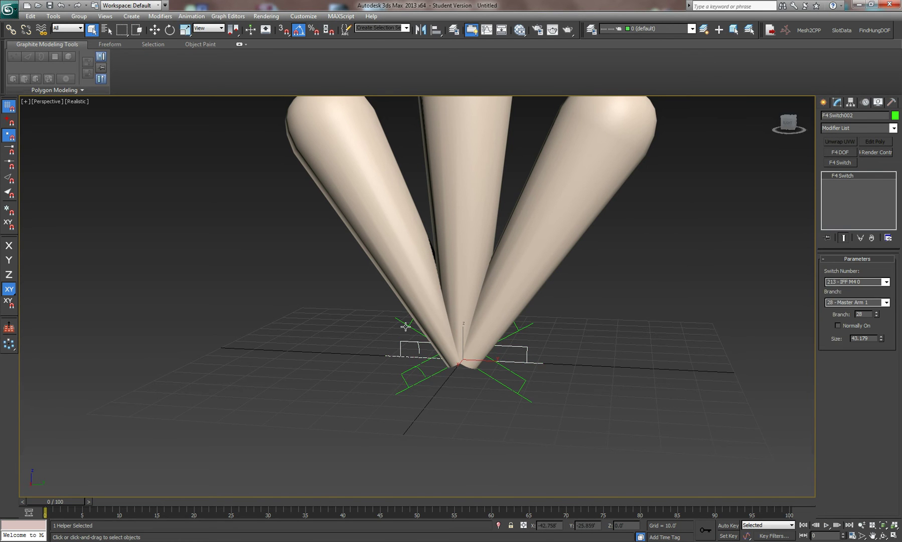
{"action": "left_click", "coordinate": [406, 327]}
{"action": "double_click", "coordinate": [412, 385]}
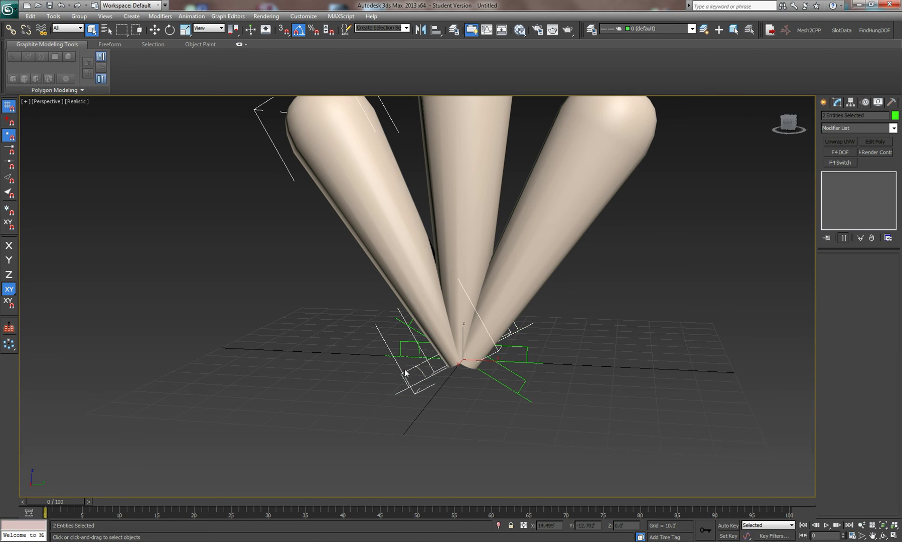
{"action": "double_click", "coordinate": [404, 357]}
{"action": "left_click", "coordinate": [404, 330]}
{"action": "double_click", "coordinate": [402, 323]}
- Export all three handles with their switch helpers as a Falcon4 LOD V3 file, replacing test1.LOD, and dismiss the export summary
{"action": "middle_click_drag", "start_coordinate": [335, 249], "coordinate": [320, 288]}
{"action": "left_click_drag", "start_coordinate": [314, 457], "coordinate": [656, 243]}
{"action": "left_click", "coordinate": [770, 30]}
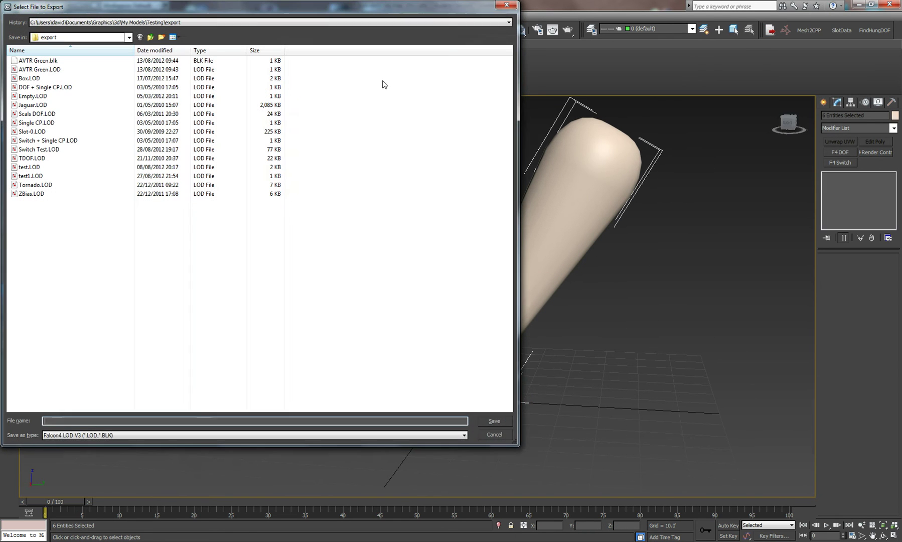
{"action": "double_click", "coordinate": [30, 176]}
{"action": "left_click", "coordinate": [474, 315]}
{"action": "left_click", "coordinate": [387, 313]}
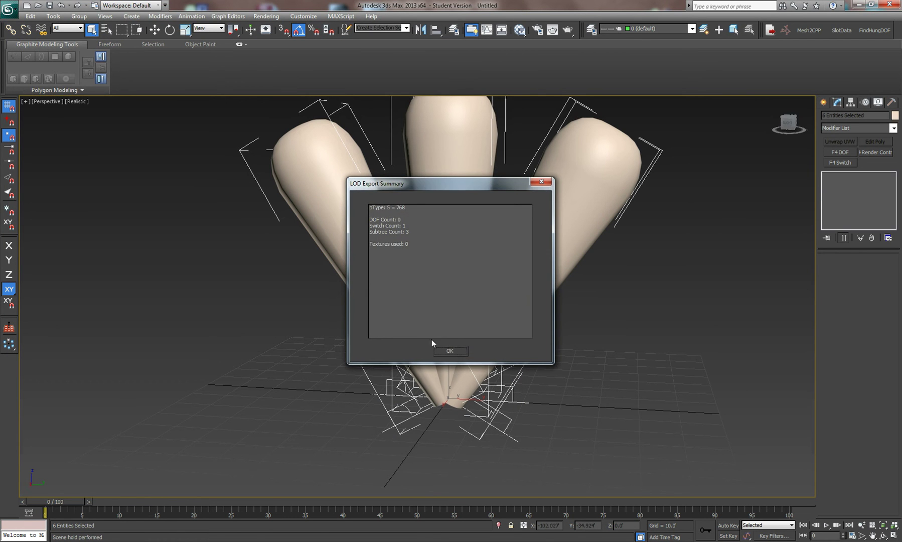
{"action": "left_click", "coordinate": [447, 348]}
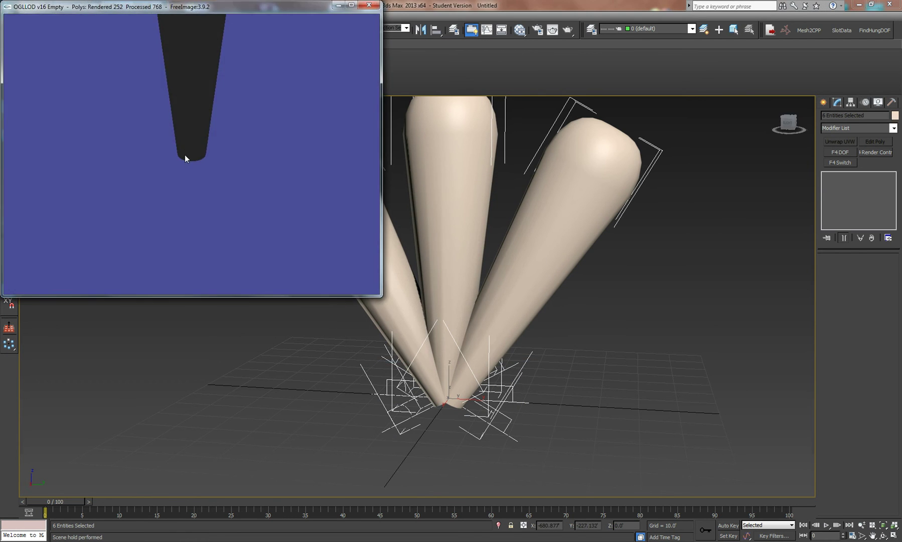
- Examine the exported handles in the OGLLOD viewer, toggle switch 213 off and on to test it, and close the viewer
{"action": "left_click_drag", "start_coordinate": [163, 171], "coordinate": [258, 150]}
{"action": "scroll", "coordinate": [197, 76], "scroll_direction": "down", "scroll_amount": 5}
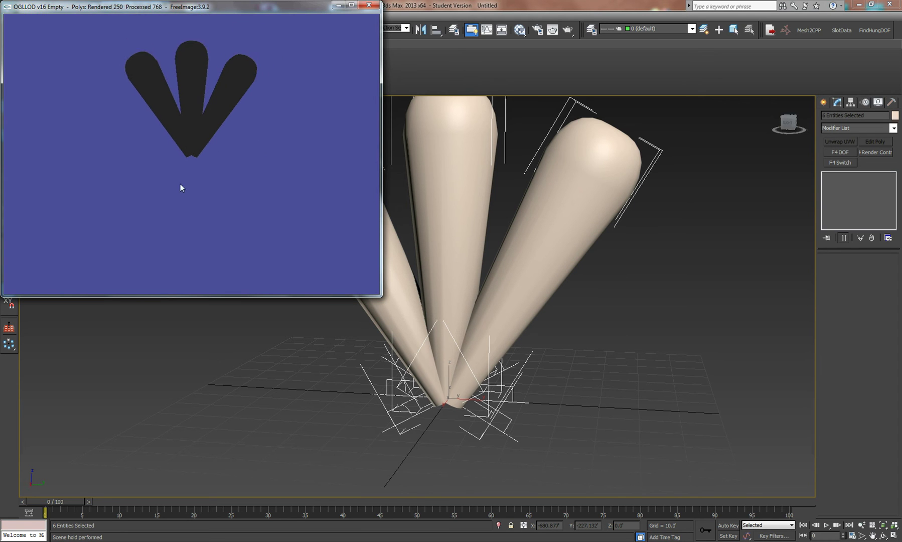
{"action": "left_click_drag", "start_coordinate": [195, 129], "coordinate": [182, 142]}
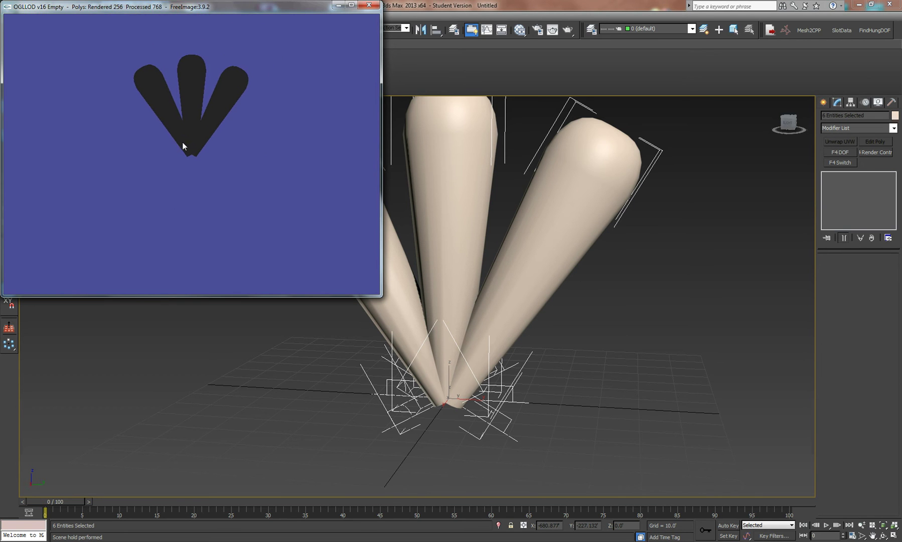
{"action": "type", "text": "s13"}
{"action": "key", "text": "Return"}
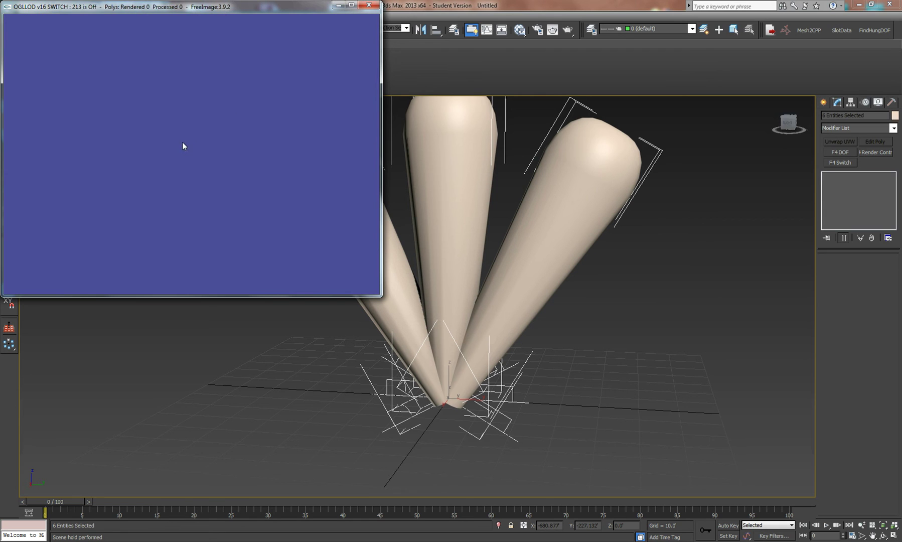
{"action": "type", "text": "s213"}
{"action": "key", "text": "Return"}
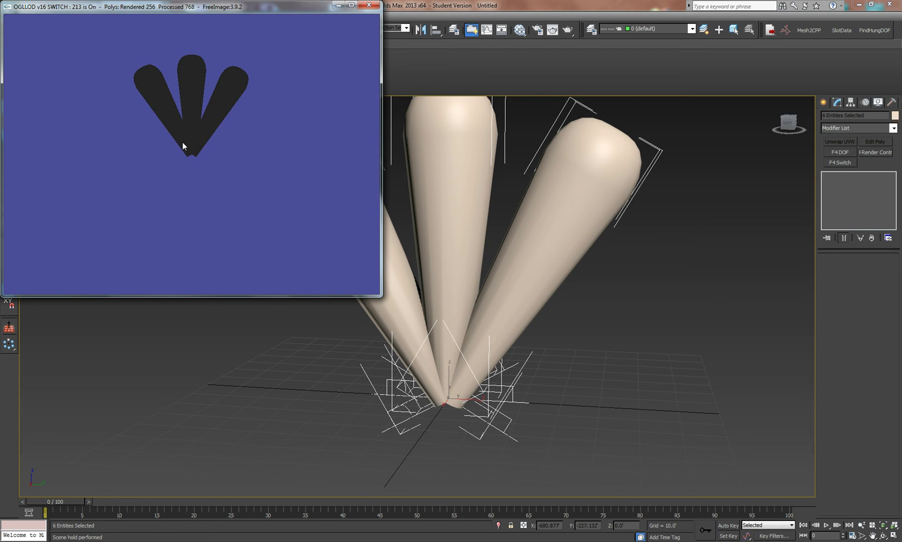
{"action": "type", "text": "s213"}
{"action": "key", "text": "Return"}
{"action": "left_click", "coordinate": [369, 6]}
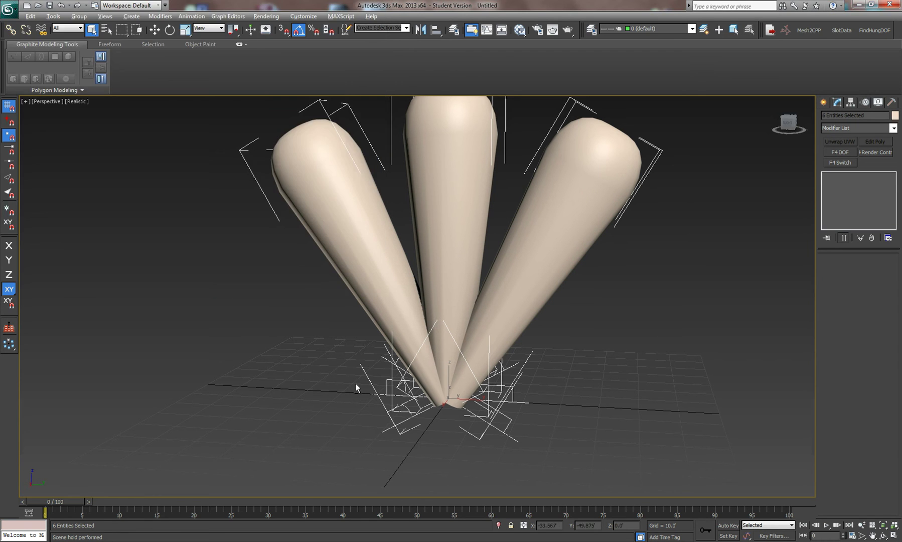
- Create a standard Dummy helper on the grid beside the leftmost handle
{"action": "middle_click_drag", "start_coordinate": [365, 394], "coordinate": [379, 405], "text": "alt"}
{"action": "left_click", "coordinate": [824, 103]}
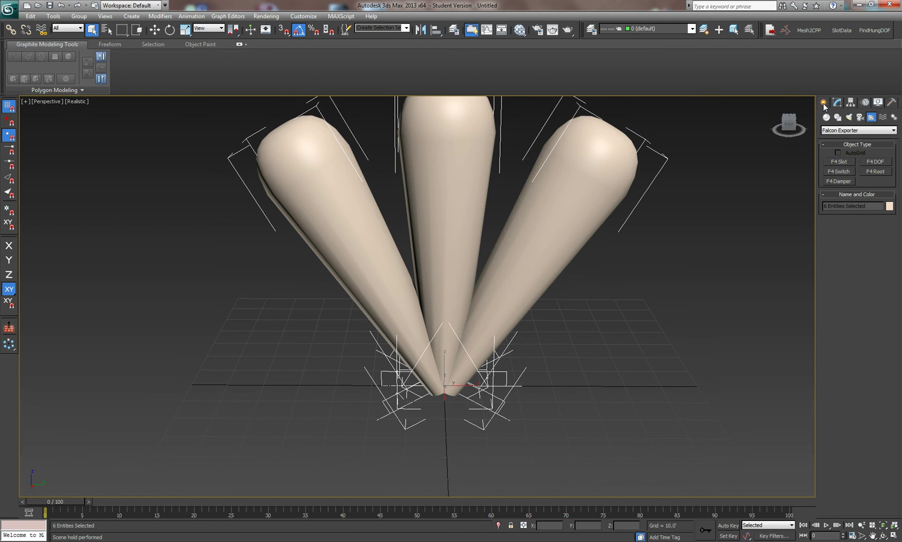
{"action": "left_click", "coordinate": [856, 131]}
{"action": "left_click", "coordinate": [848, 138]}
{"action": "left_click", "coordinate": [841, 163]}
{"action": "middle_click_drag", "start_coordinate": [271, 317], "coordinate": [333, 296], "text": "alt"}
{"action": "left_click_drag", "start_coordinate": [332, 297], "coordinate": [367, 333]}
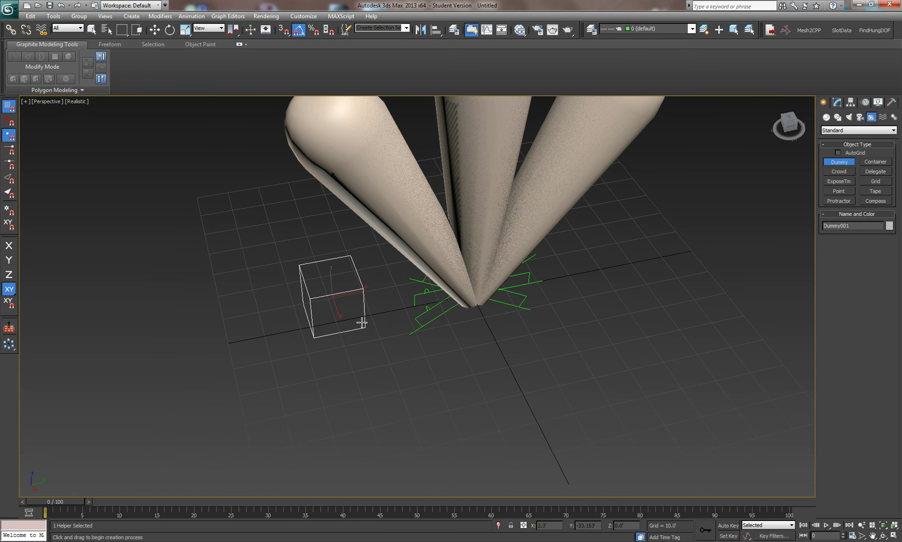
- Apply the F4 Cockpit modifier to the dummy
{"action": "left_click", "coordinate": [837, 103]}
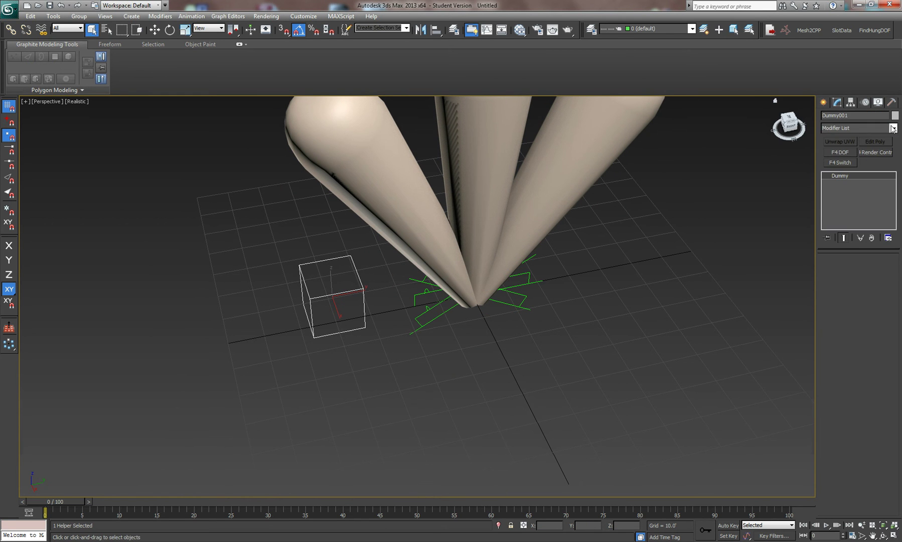
{"action": "left_click", "coordinate": [894, 128]}
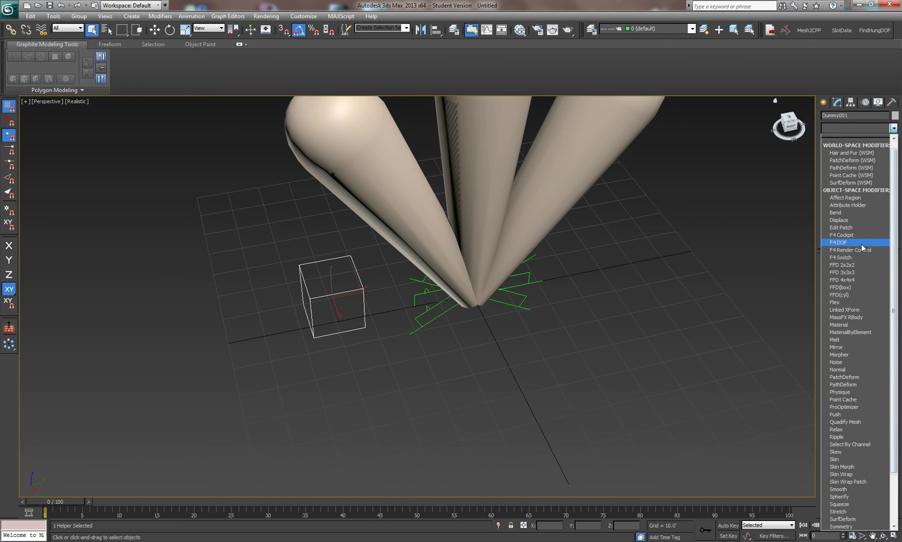
{"action": "left_click", "coordinate": [846, 236]}
- Align the dummy to the leftmost handle, pivot to pivot on X, Y and Z, without matching its orientation
{"action": "middle_click_drag", "start_coordinate": [454, 359], "coordinate": [465, 325], "text": "alt"}
{"action": "left_click", "coordinate": [154, 30]}
{"action": "key", "text": "alt+a"}
{"action": "left_click", "coordinate": [411, 249]}
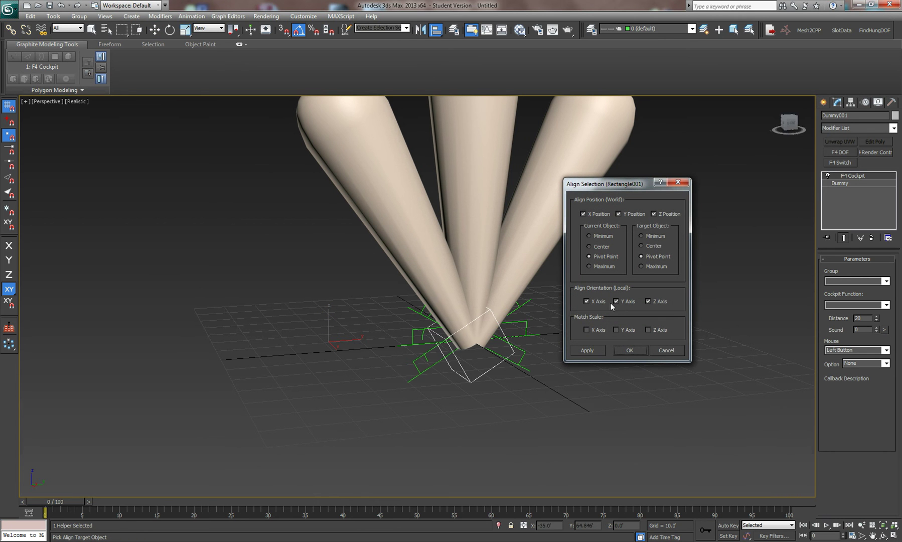
{"action": "left_click", "coordinate": [611, 300]}
{"action": "left_click", "coordinate": [622, 301]}
{"action": "left_click", "coordinate": [648, 301]}
{"action": "left_click", "coordinate": [631, 351]}
{"action": "middle_click_drag", "start_coordinate": [506, 351], "coordinate": [471, 355], "text": "alt"}
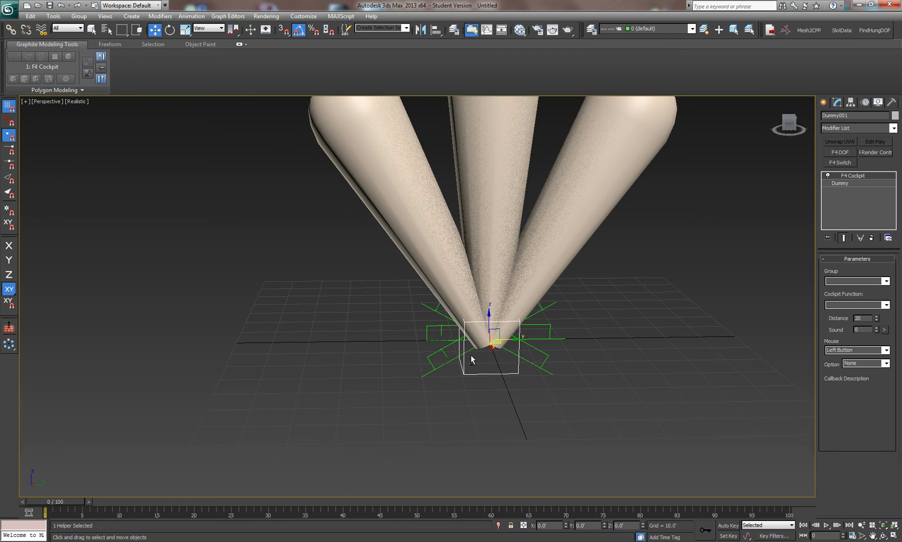
- Set the dummy's F4 Cockpit modifier to the Power group and the SimMasterArmUp cockpit function
{"action": "left_click", "coordinate": [888, 281]}
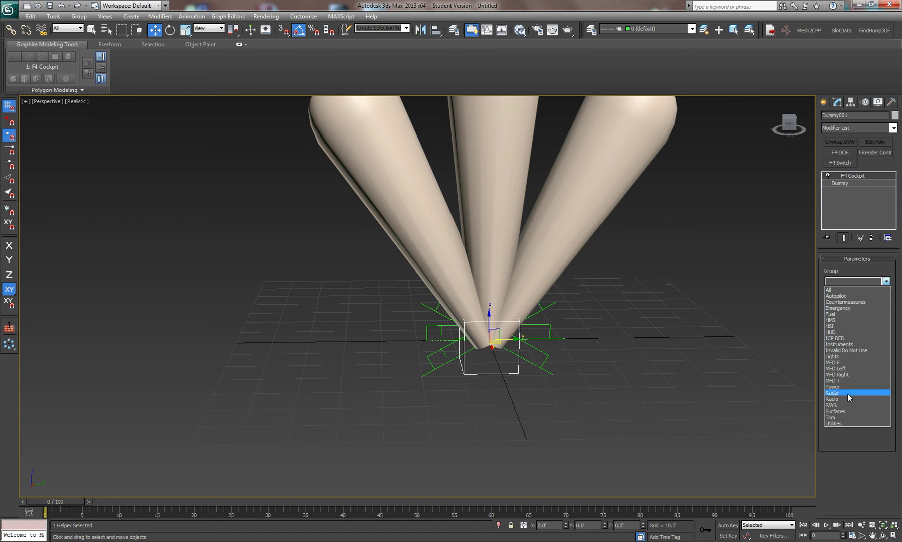
{"action": "left_click", "coordinate": [847, 387]}
{"action": "left_click", "coordinate": [887, 304]}
{"action": "left_click_drag", "start_coordinate": [887, 329], "coordinate": [888, 426]}
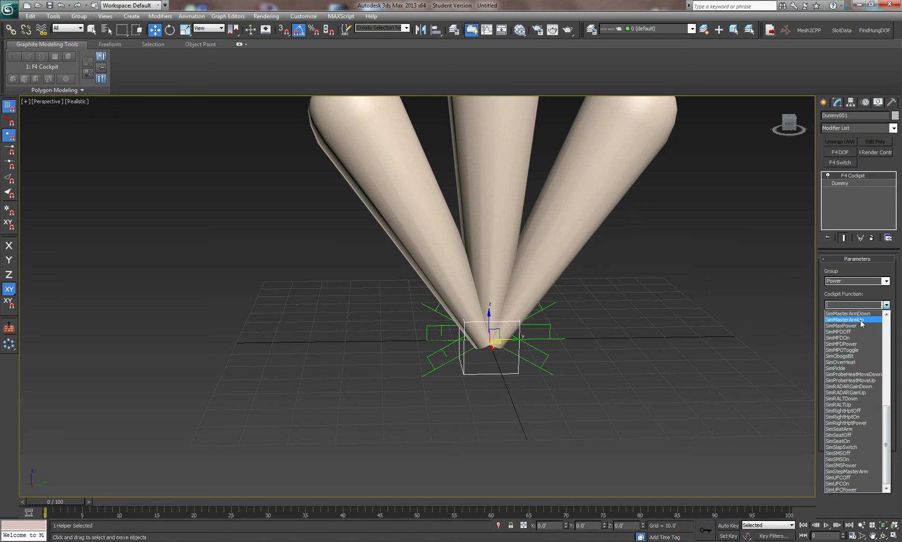
{"action": "left_click", "coordinate": [852, 320]}
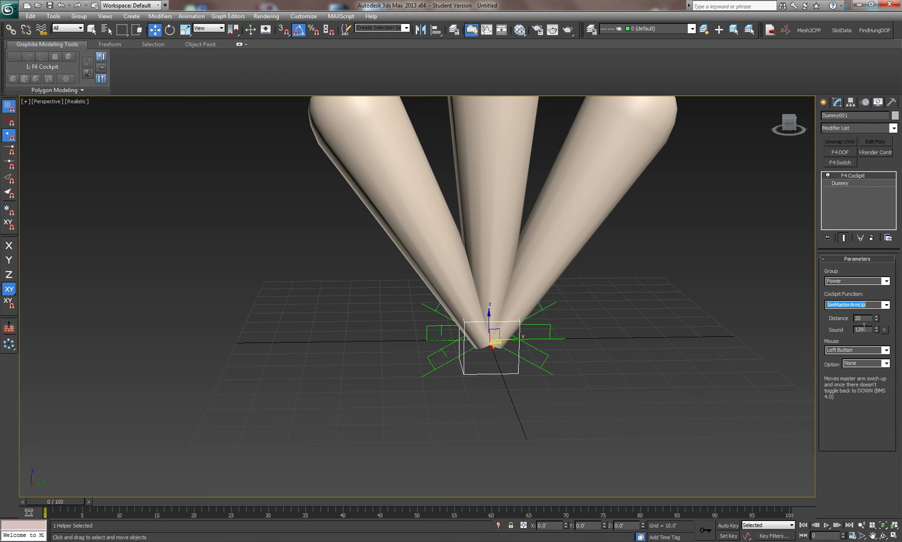
- Duplicate the F4 Cockpit modifier on the dummy and set the copy to SimMasterArmDown with Right Button as its mouse option
{"action": "right_click", "coordinate": [856, 176]}
{"action": "left_click", "coordinate": [821, 216]}
{"action": "right_click", "coordinate": [850, 183]}
{"action": "left_click", "coordinate": [853, 223]}
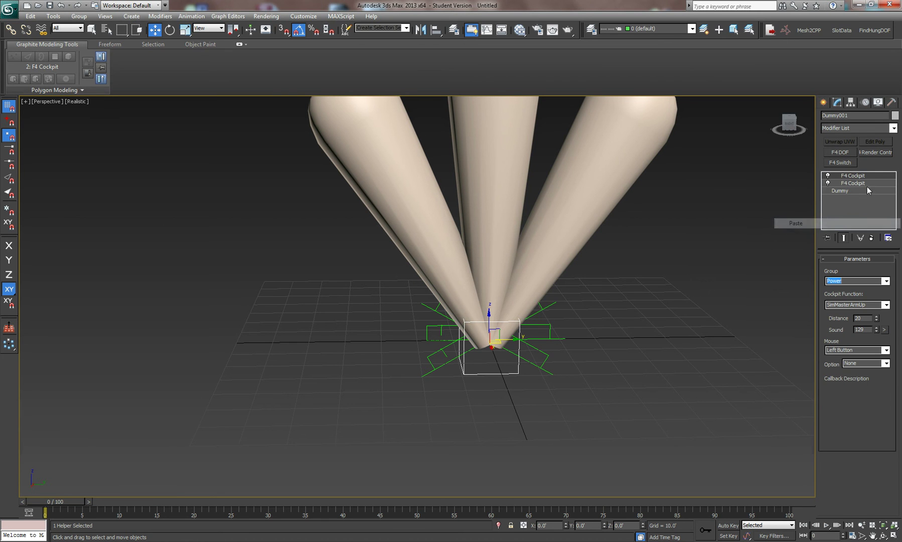
{"action": "left_click", "coordinate": [886, 304]}
{"action": "left_click", "coordinate": [853, 316]}
{"action": "left_click", "coordinate": [887, 350]}
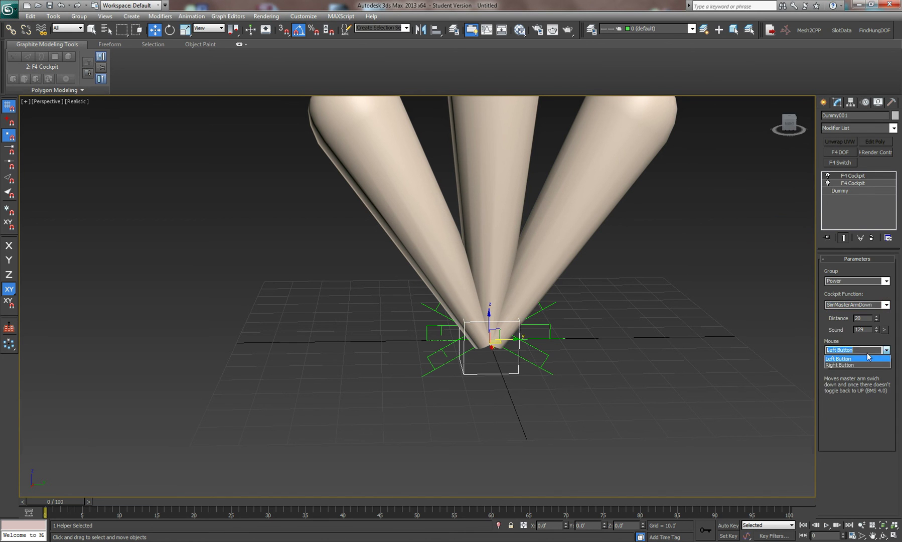
{"action": "left_click", "coordinate": [849, 365]}
- Try to export the dummy's cockpit callback data to test.dat with the F4Export utility, declining to replace the existing file
{"action": "middle_click_drag", "start_coordinate": [522, 303], "coordinate": [507, 322]}
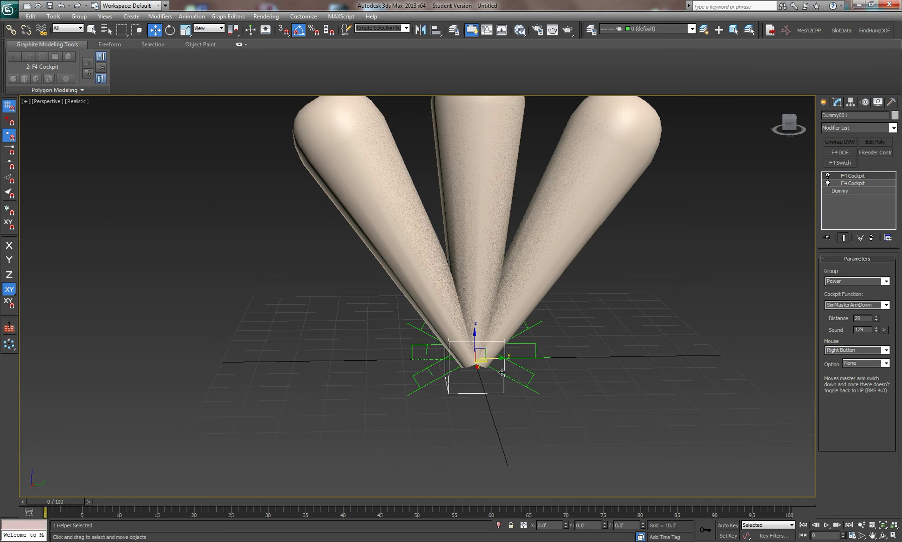
{"action": "left_click", "coordinate": [484, 409]}
{"action": "left_click", "coordinate": [476, 393]}
{"action": "left_click", "coordinate": [892, 102]}
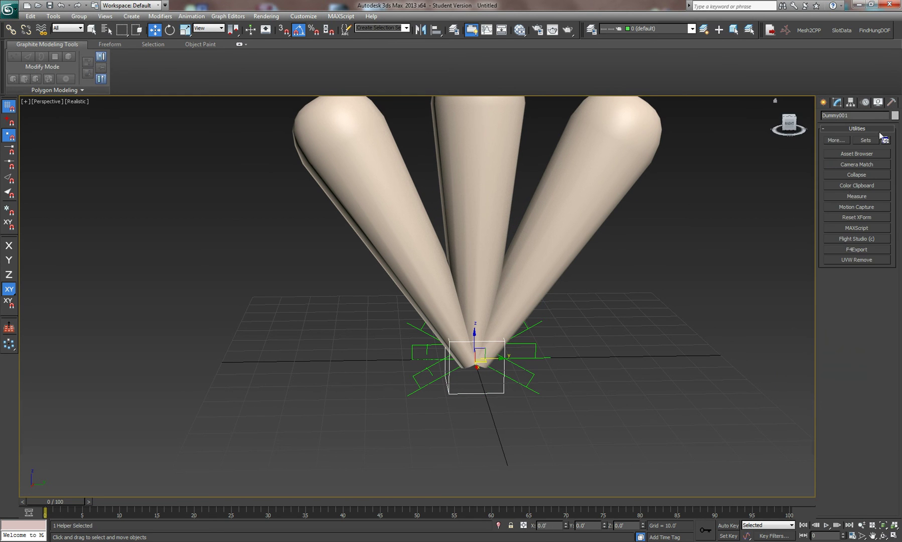
{"action": "left_click", "coordinate": [858, 249]}
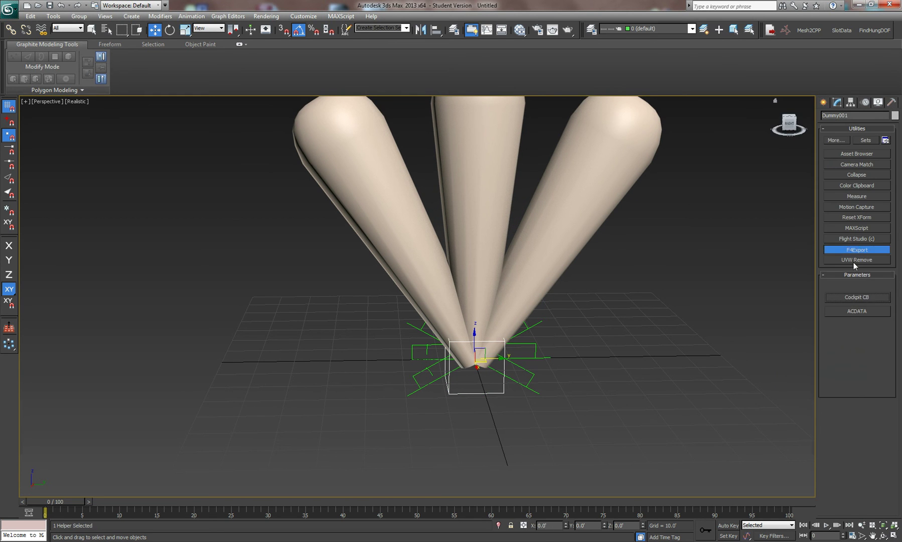
{"action": "left_click", "coordinate": [862, 296]}
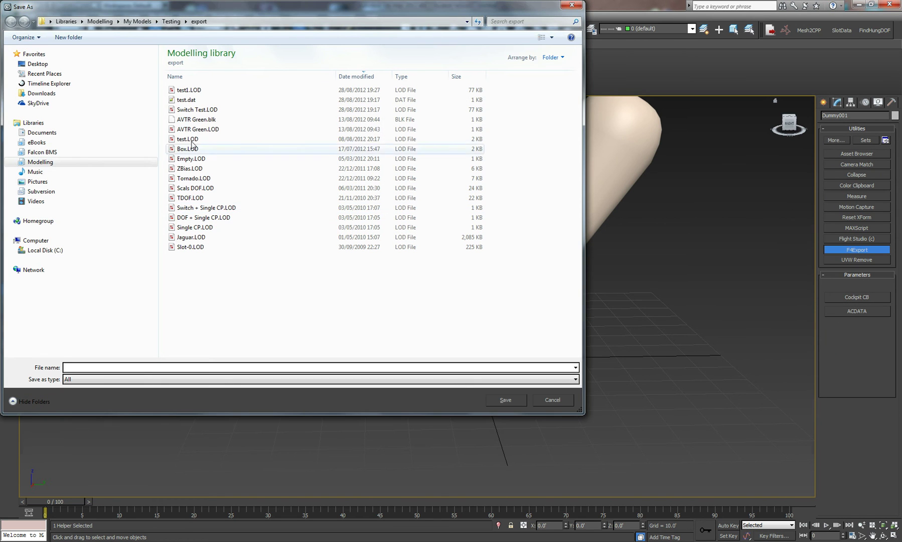
{"action": "double_click", "coordinate": [186, 100]}
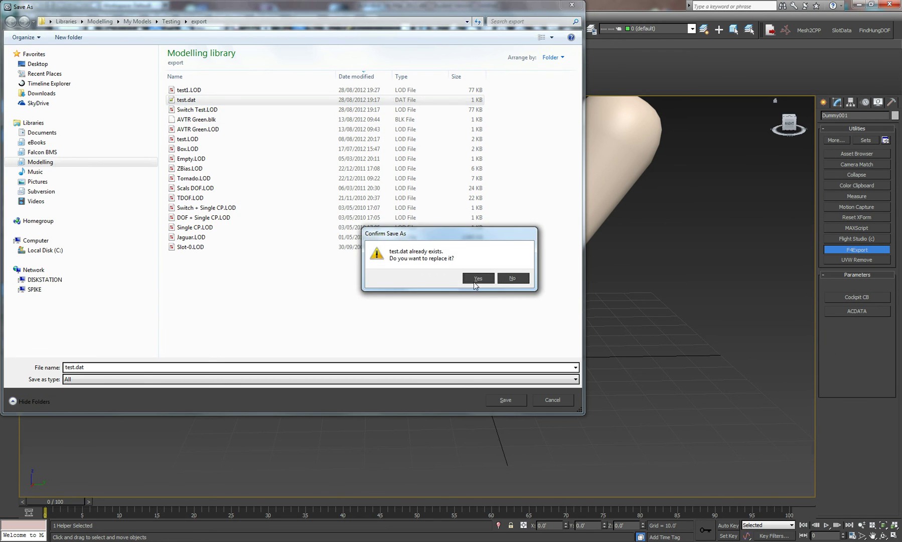
{"action": "left_click", "coordinate": [511, 279]}
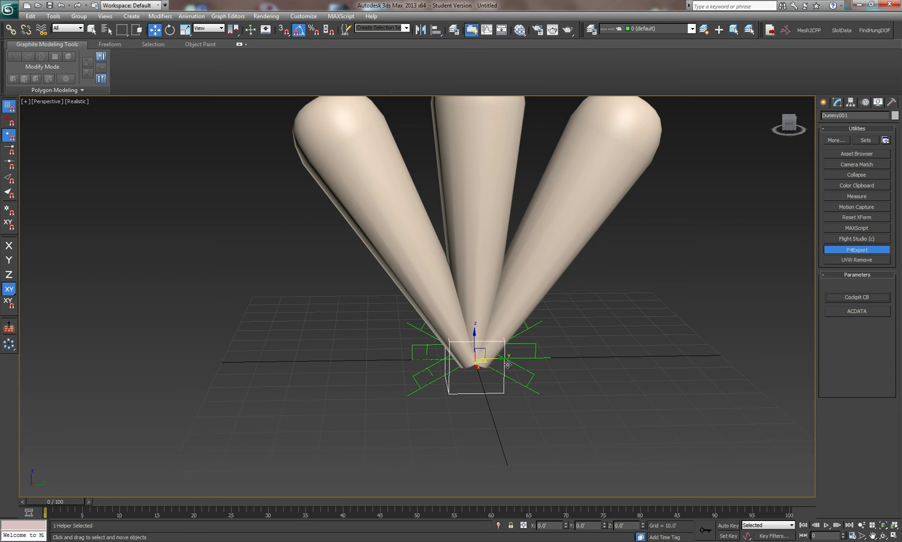
{"action": "left_click", "coordinate": [474, 407]}
{"action": "left_click", "coordinate": [472, 394]}
{"action": "scroll", "coordinate": [393, 220], "scroll_direction": "down", "scroll_amount": 3}
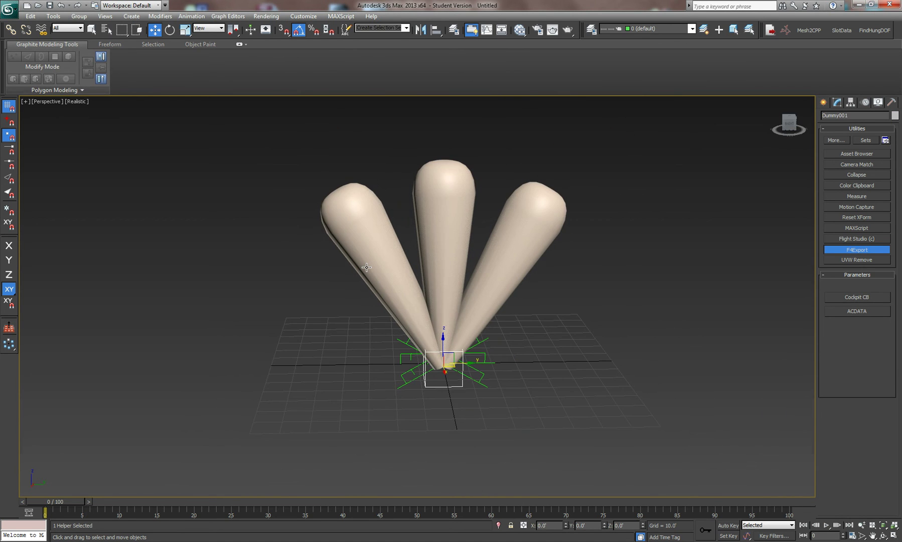